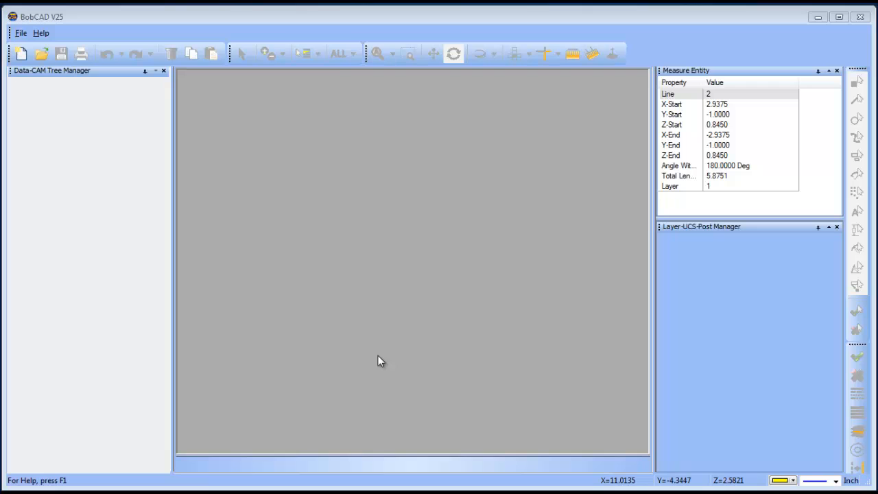
Step: Open the recently used file HA118T 1 1_8IN rC.STEP
left_click(21, 33)
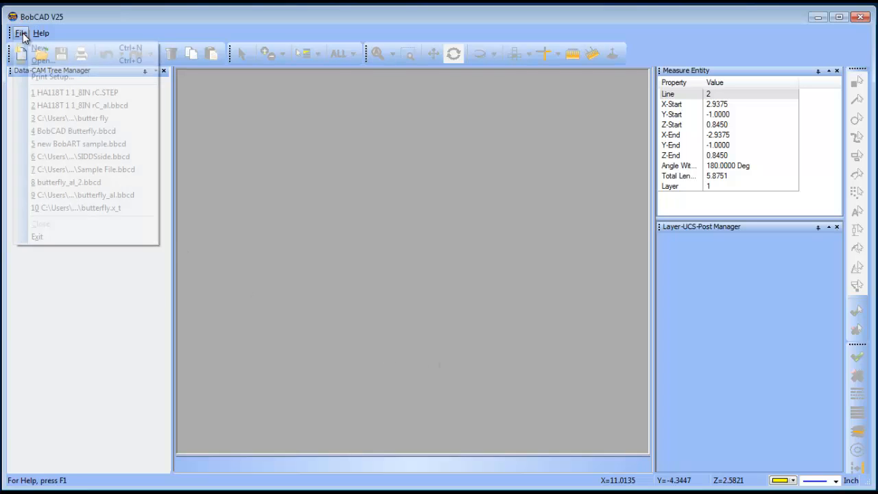
left_click(72, 95)
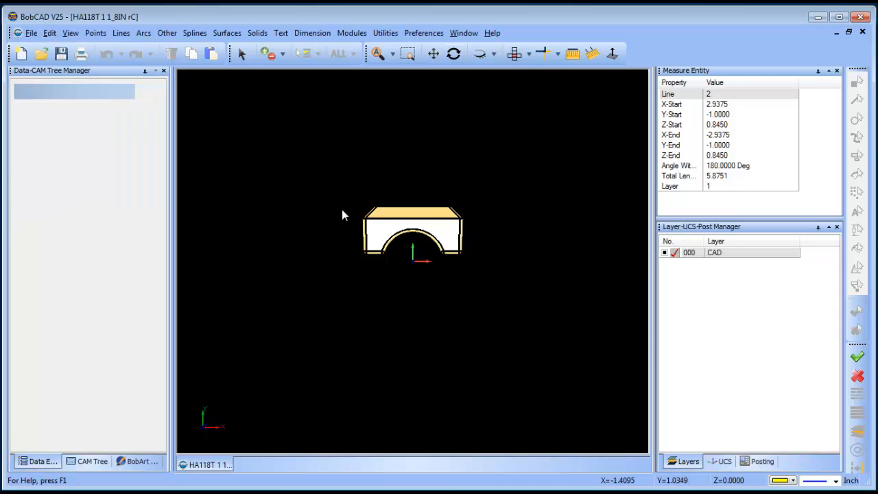
left_click(454, 54)
left_click_drag(477, 352, 427, 275)
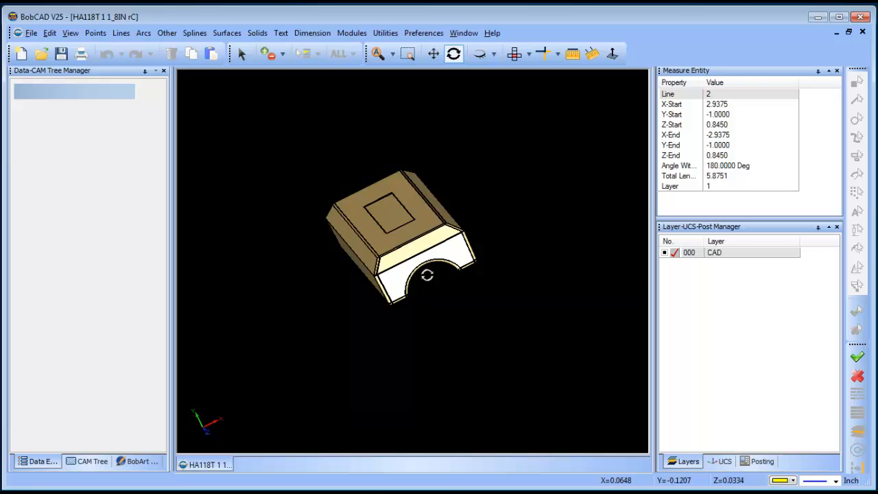
left_click_drag(469, 226, 446, 239)
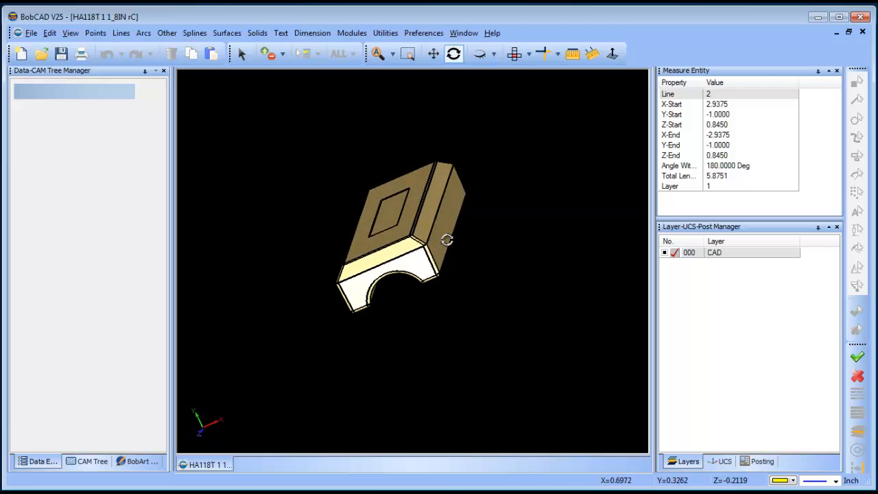
Step: Rotate the solid part 90 degrees around the X axis, with the origin entered as 0, 0, 0
left_click(515, 53)
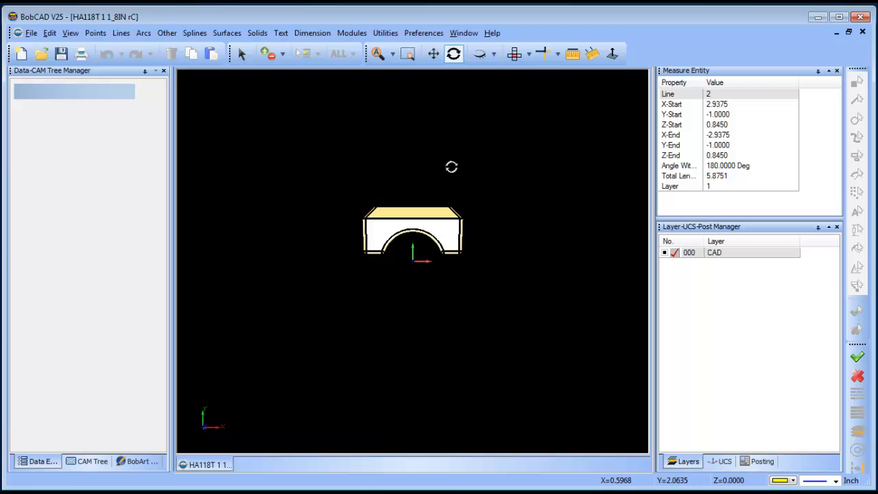
left_click(385, 33)
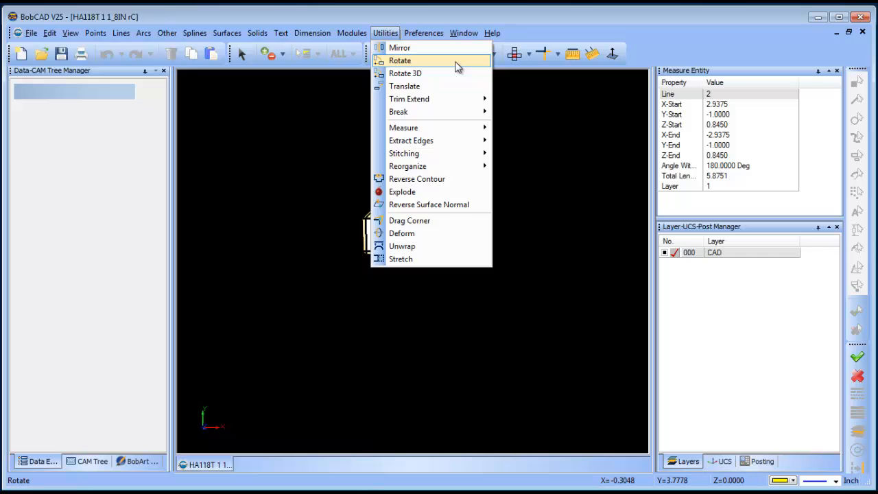
left_click(457, 63)
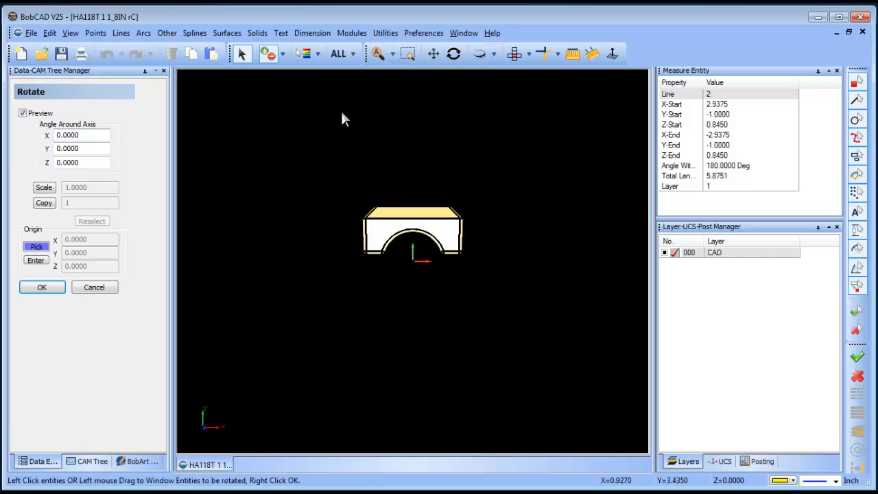
double_click(100, 135)
type("90")
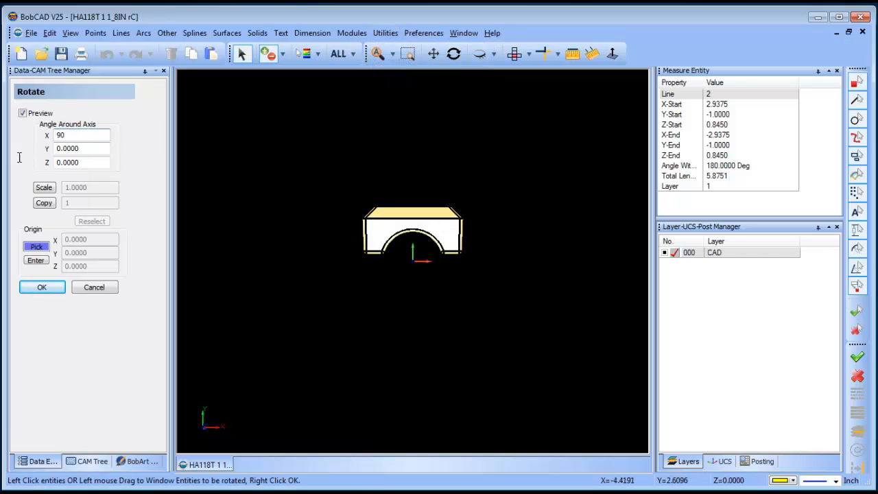
left_click(35, 261)
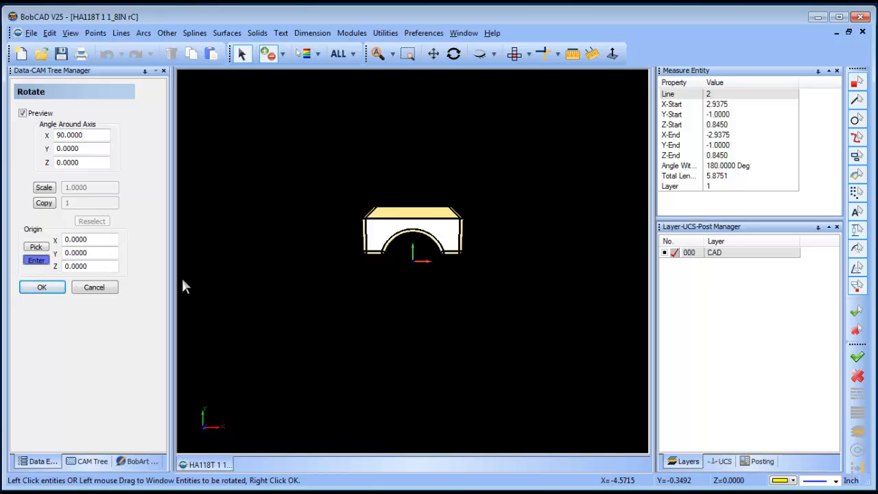
left_click(374, 235)
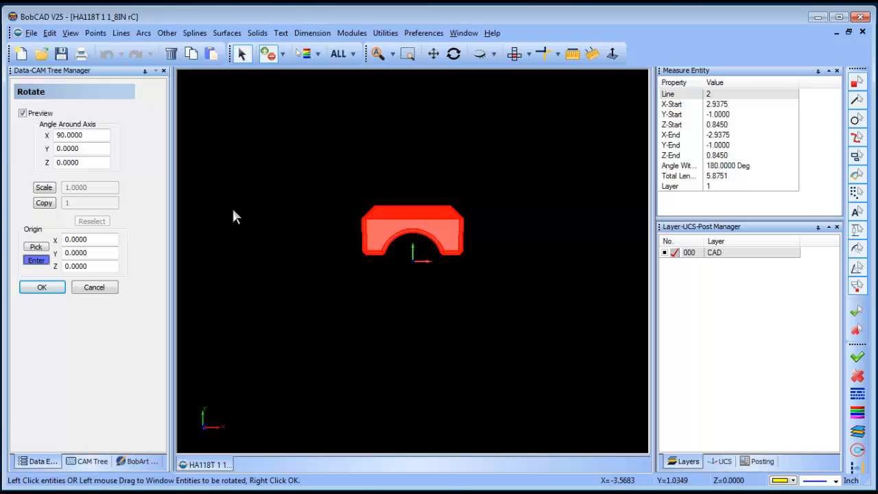
right_click(247, 155)
left_click(281, 165)
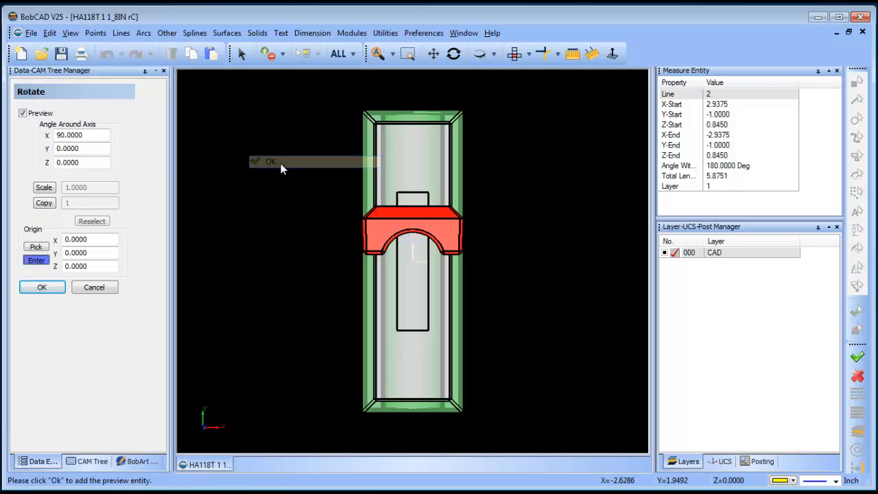
left_click(454, 54)
left_click_drag(494, 268, 569, 263)
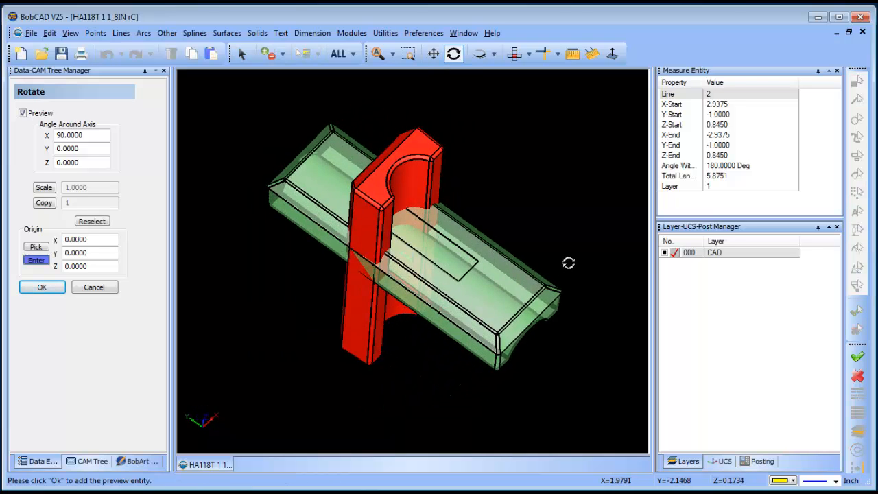
left_click(42, 288)
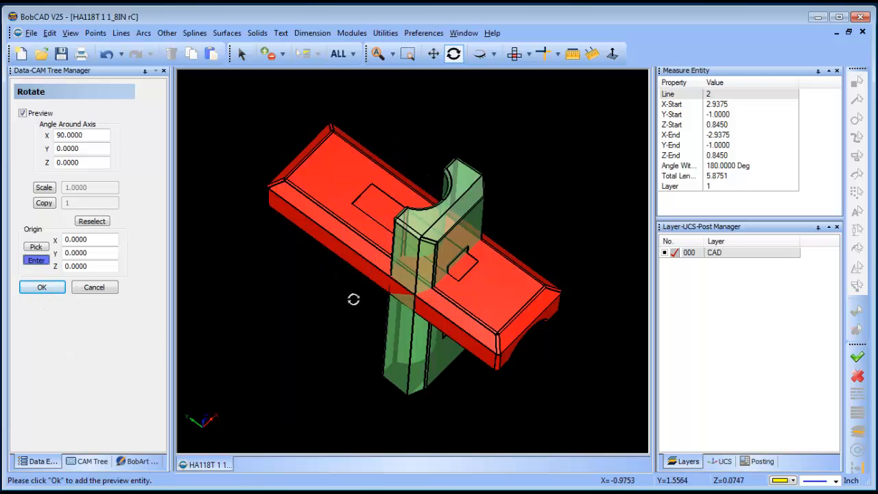
left_click_drag(354, 299, 439, 310)
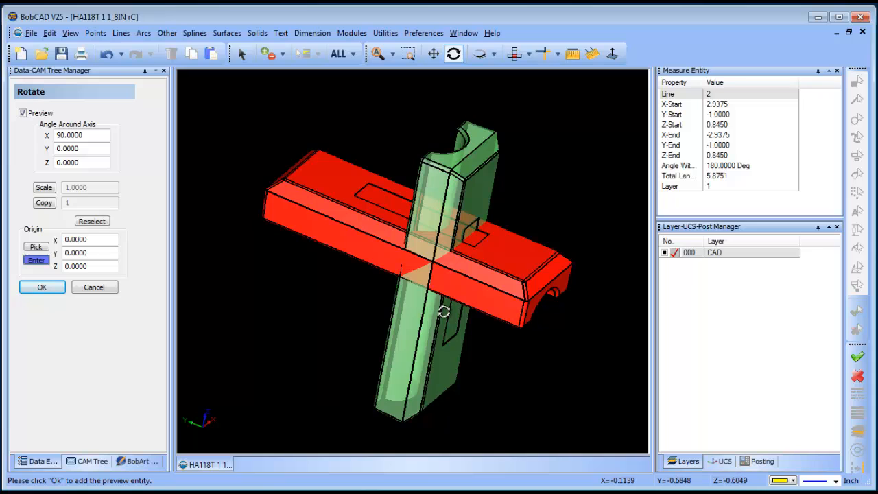
left_click_drag(468, 308, 462, 317)
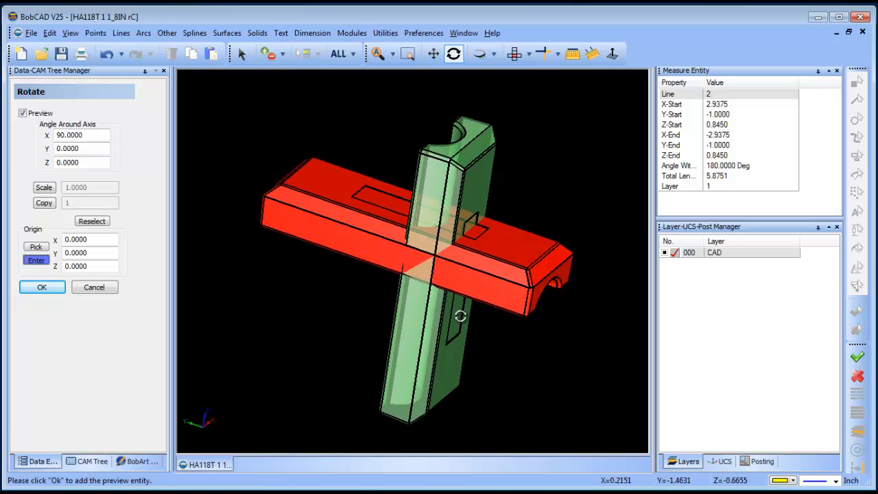
left_click(95, 288)
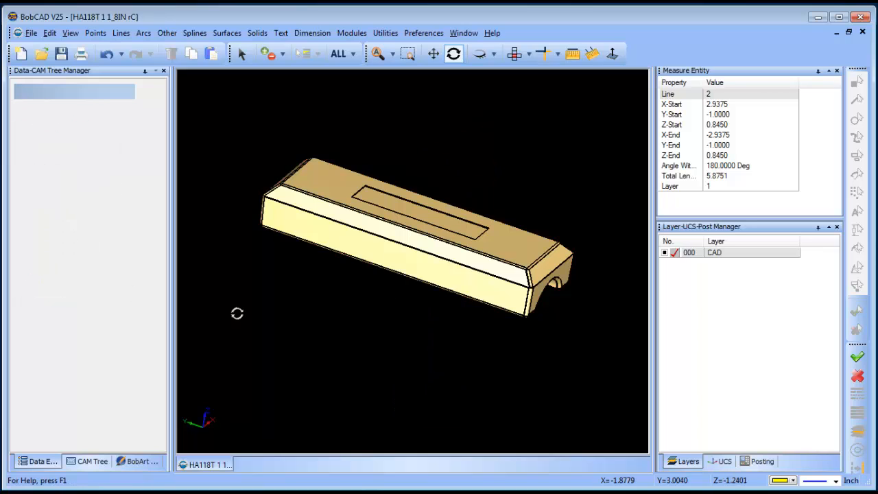
Step: Rotate the part 90 degrees around the Z axis about origin 0, 0, 0, with the X angle set to 0
left_click(515, 56)
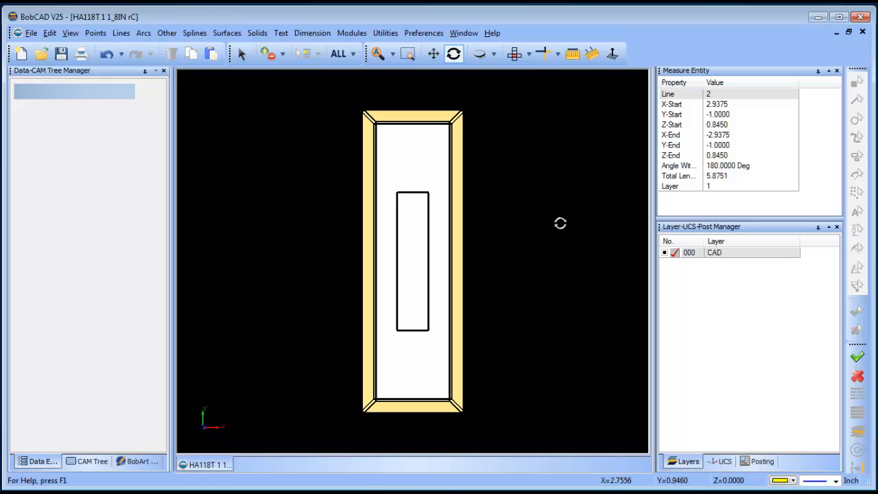
left_click(385, 33)
left_click(424, 63)
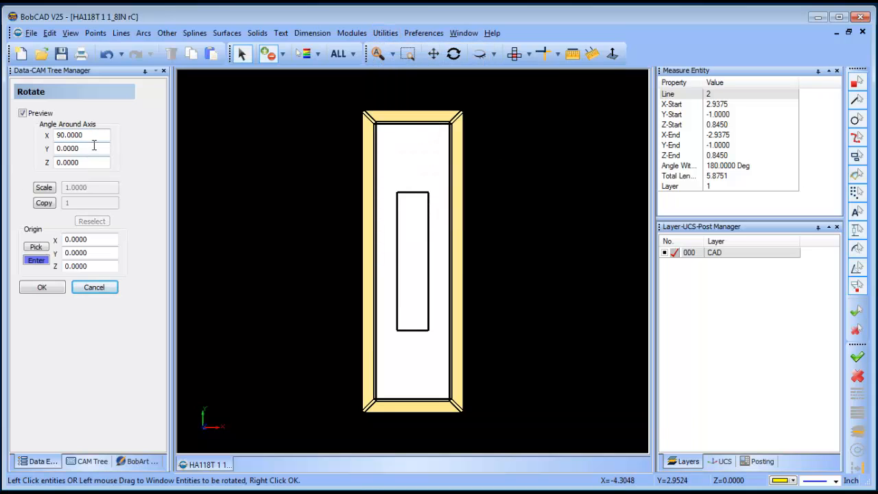
left_click_drag(85, 136, 22, 138)
type("0")
key("Tab")
key("Tab")
key("Tab")
key("Tab")
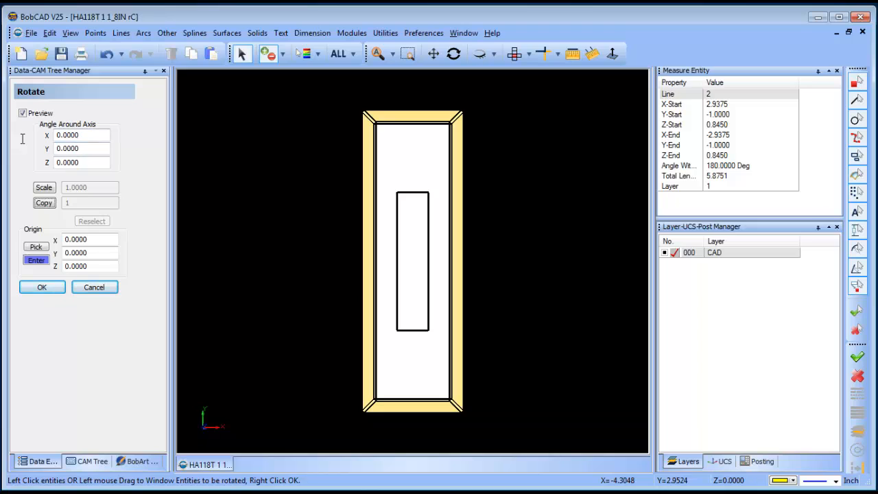
left_click_drag(98, 162, 6, 159)
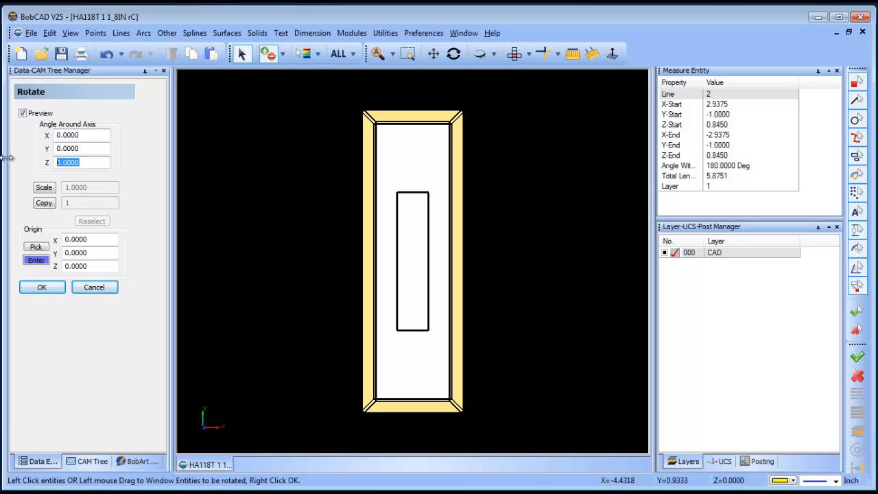
type("90")
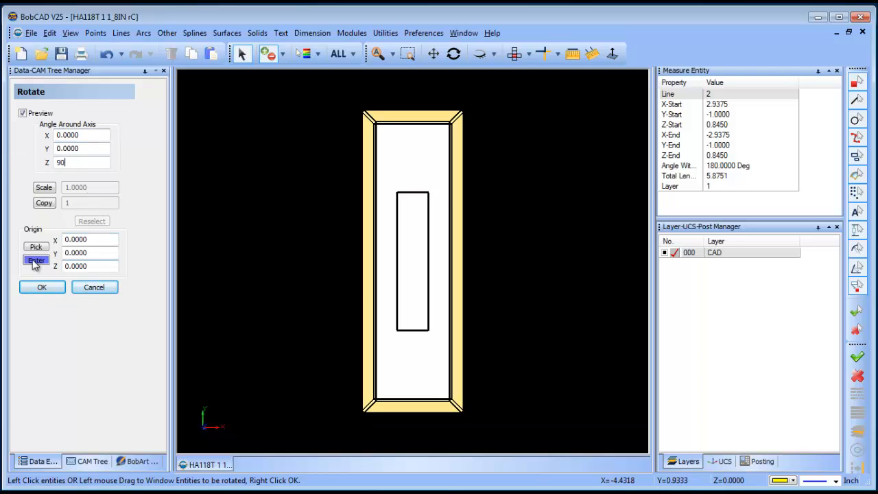
left_click(398, 201)
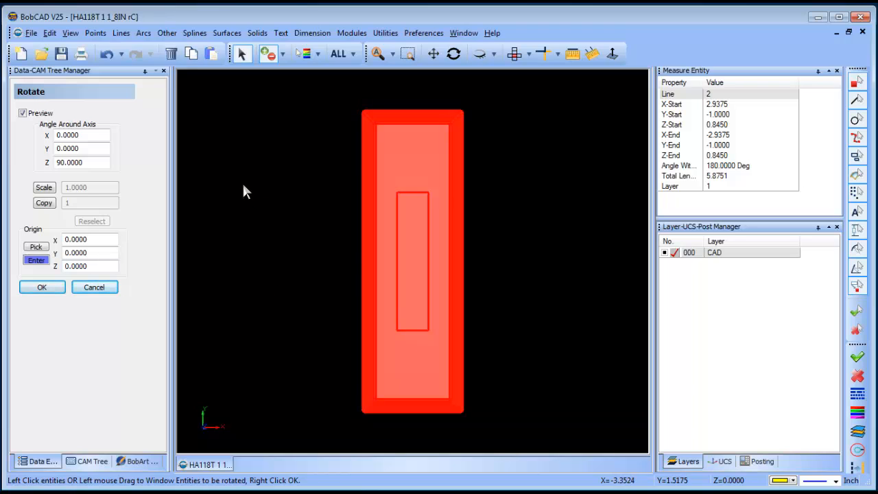
right_click(244, 186)
left_click(292, 194)
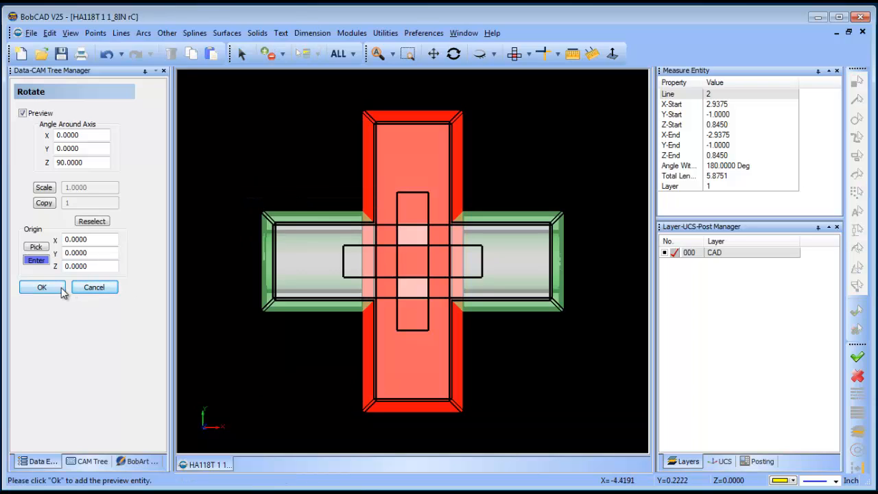
left_click(95, 288)
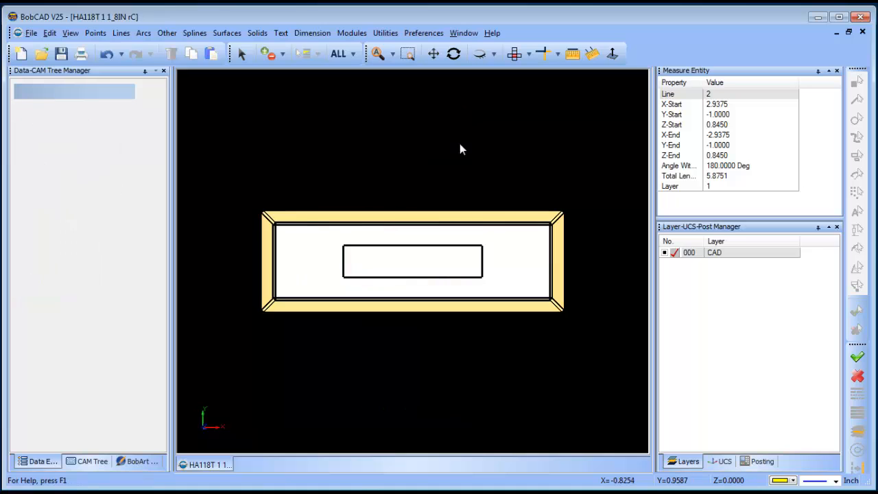
Step: Add a new layer below the CAD layer and make it the active layer
left_click(454, 55)
left_click_drag(483, 165, 512, 268)
left_click(515, 54)
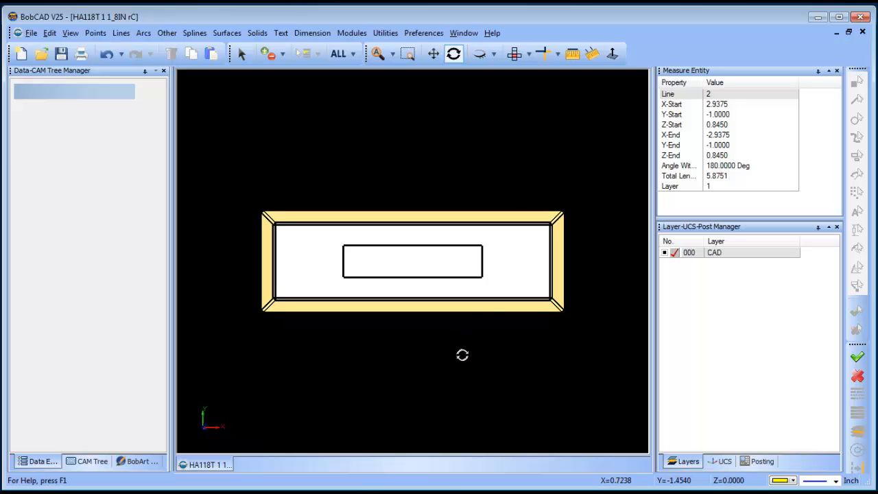
left_click_drag(462, 355, 481, 188)
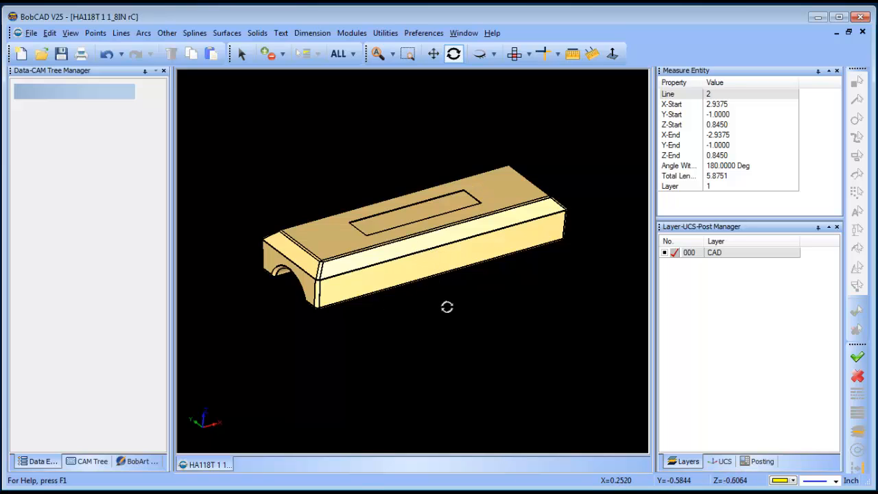
right_click(736, 256)
left_click(759, 263)
left_click(675, 265)
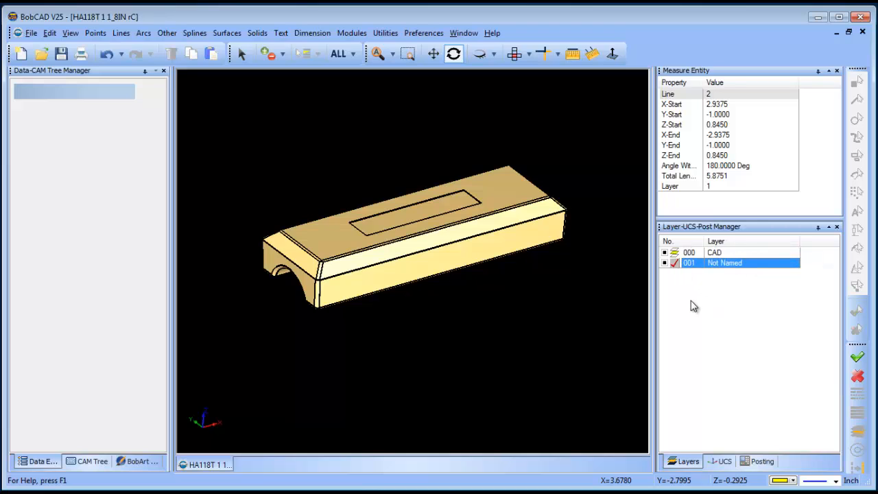
Step: Extract the long single edge between the part's side face and chamfer onto the new layer, and hide the CAD layer
left_click(386, 34)
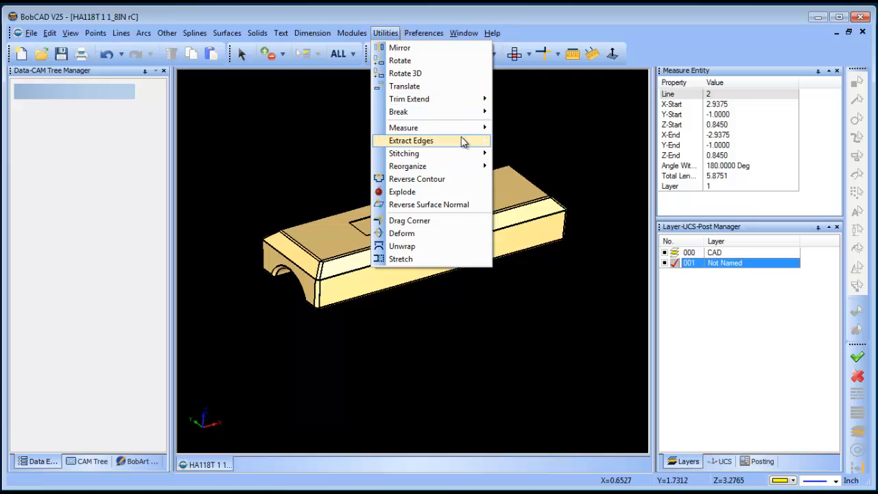
mouse_move(462, 139)
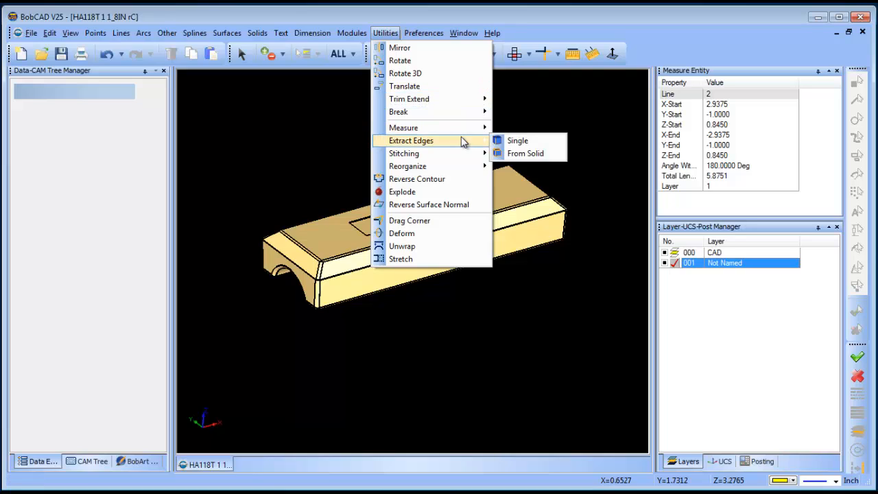
left_click(521, 140)
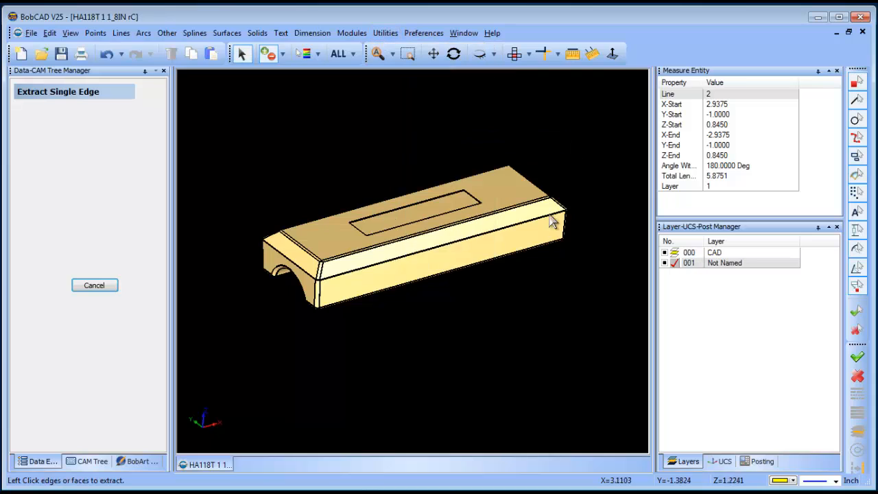
left_click(446, 245)
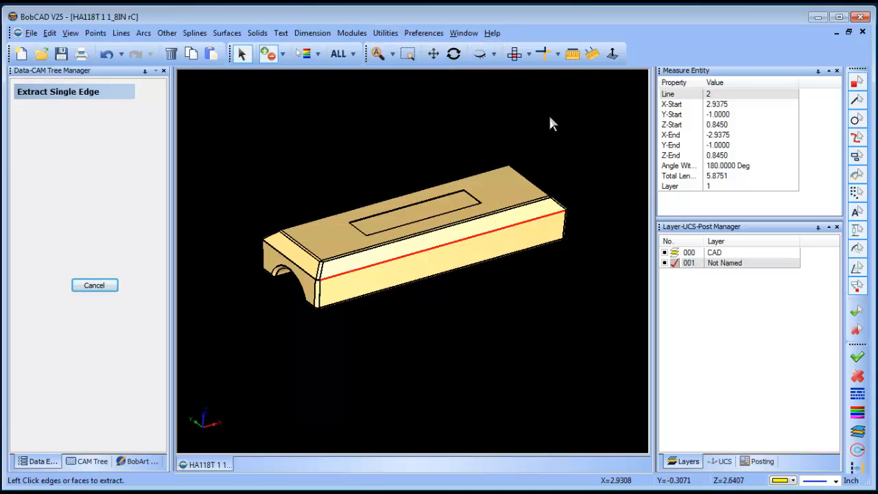
right_click(549, 122)
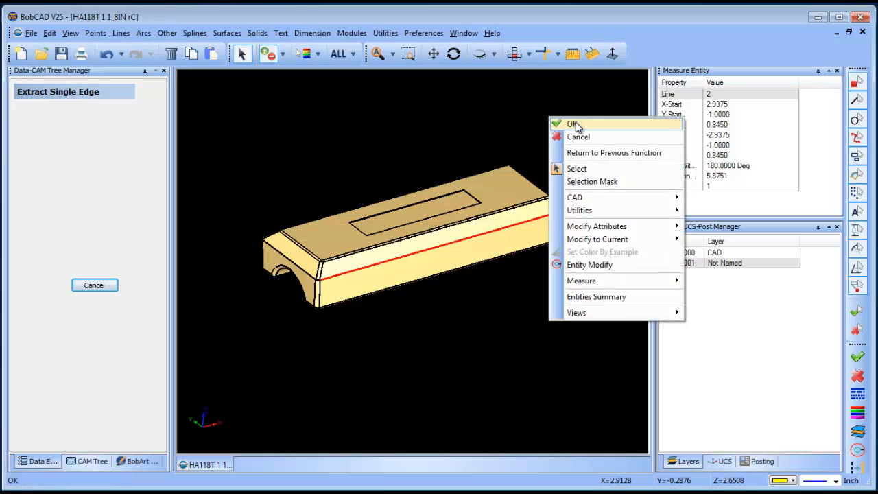
left_click(559, 121)
left_click(664, 252)
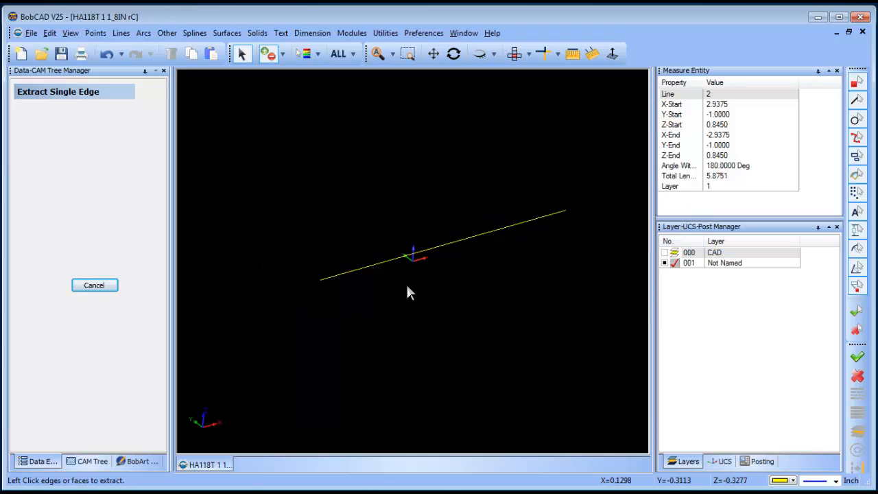
Step: Measure the extracted edge line with Entity Measurement
left_click(458, 56)
left_click_drag(505, 265, 479, 265)
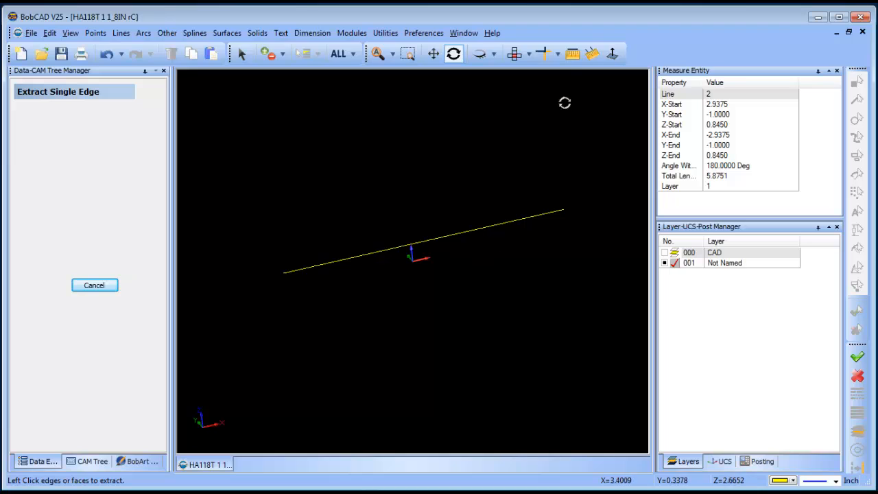
left_click(573, 54)
left_click(509, 221)
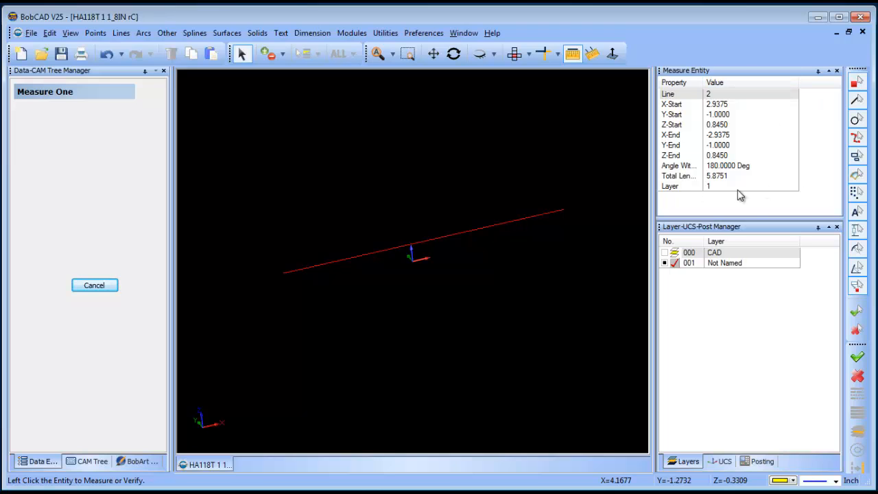
right_click(440, 166)
left_click(476, 187)
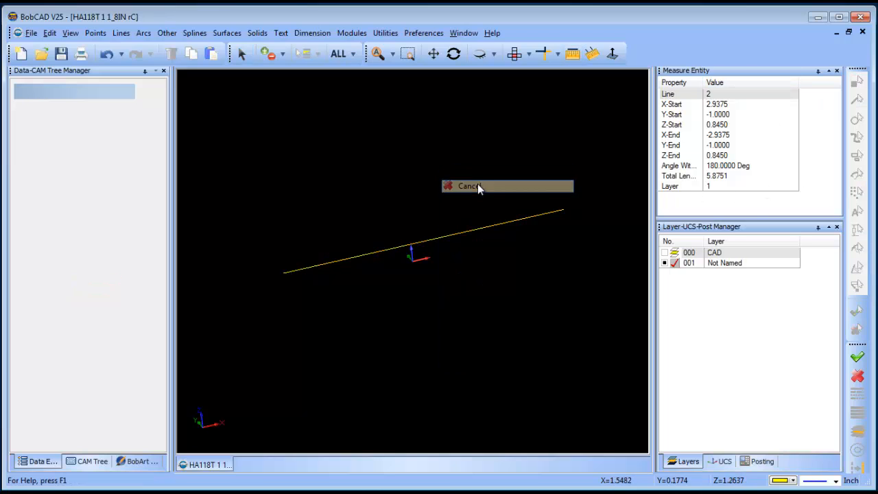
Step: Show the CAD layer in top view, add an unnamed layer 002, and make that layer active
left_click(674, 253)
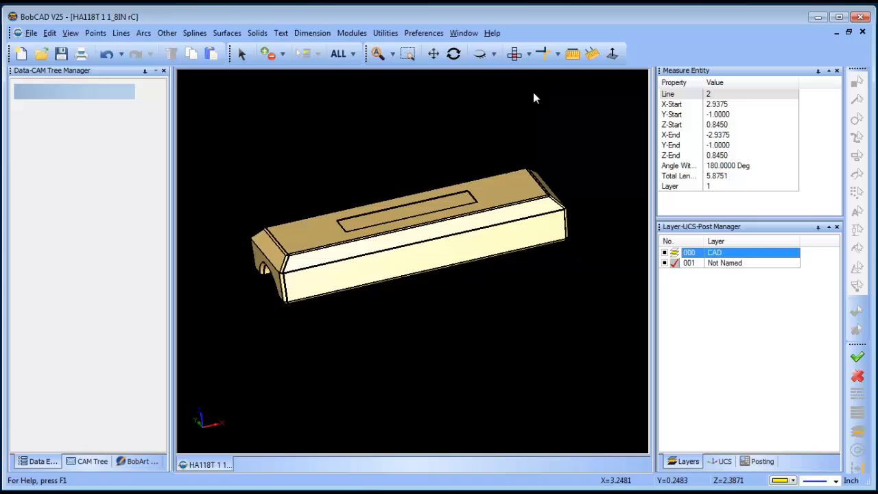
left_click(516, 56)
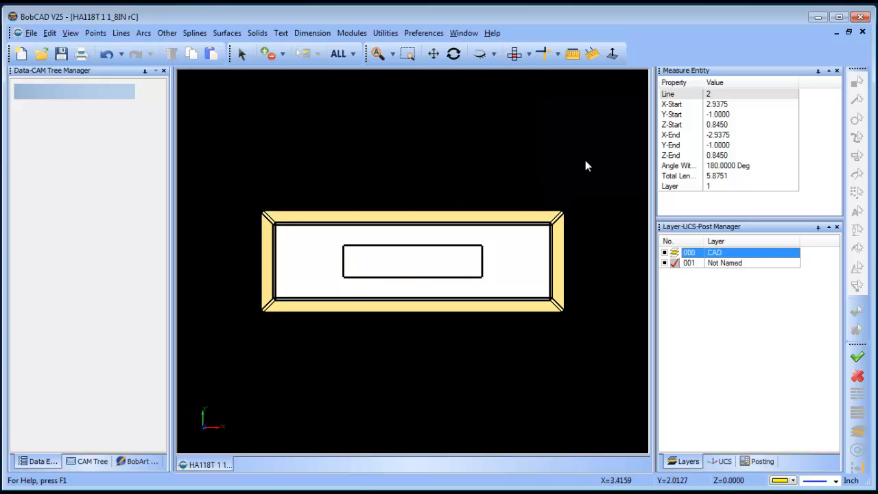
right_click(721, 267)
left_click(748, 273)
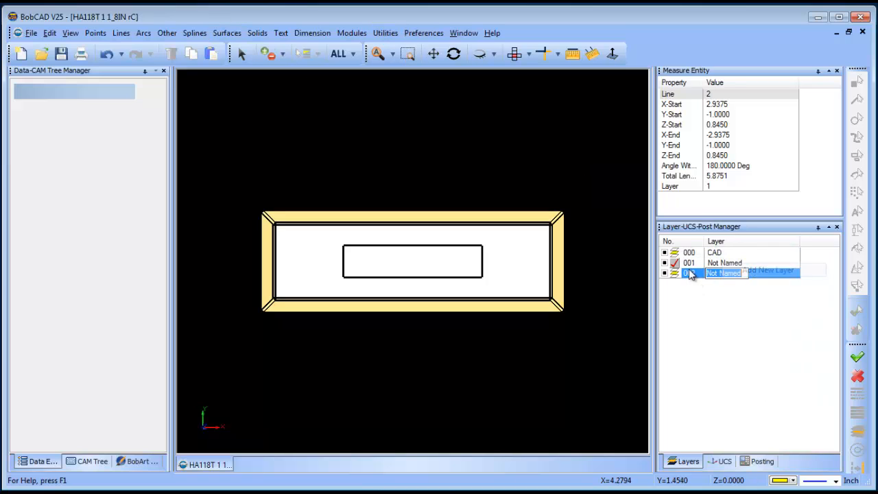
left_click(675, 273)
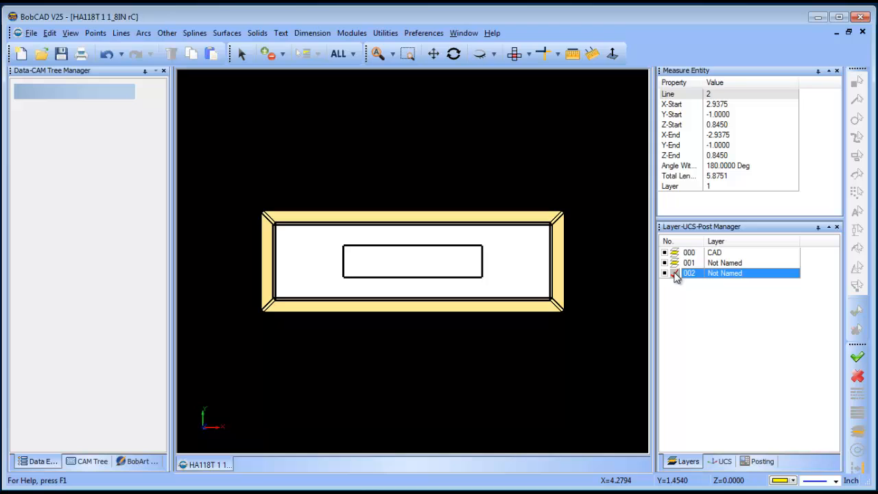
Step: Draw a sharp-cornered rectangle 8 in long in X and 6 in wide in Y, centered at X 0, Y 0, Z 0.845
left_click(166, 34)
left_click(189, 48)
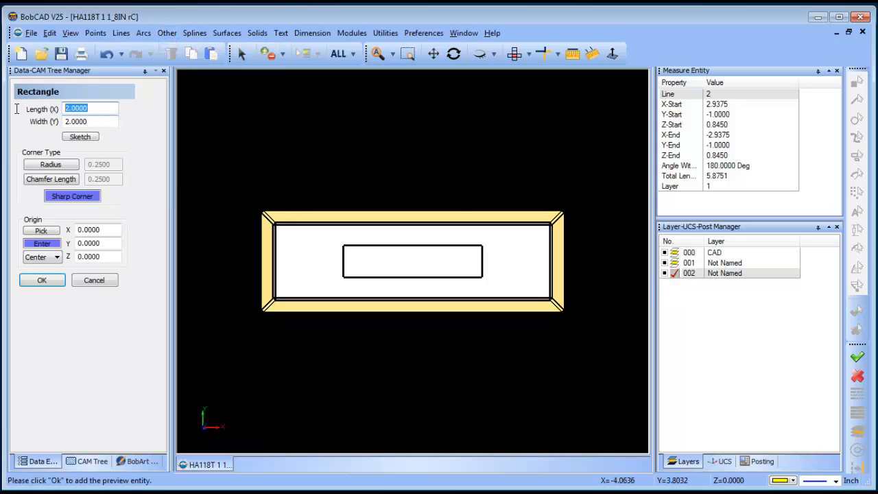
type("12")
key("Tab")
key("shift+Tab")
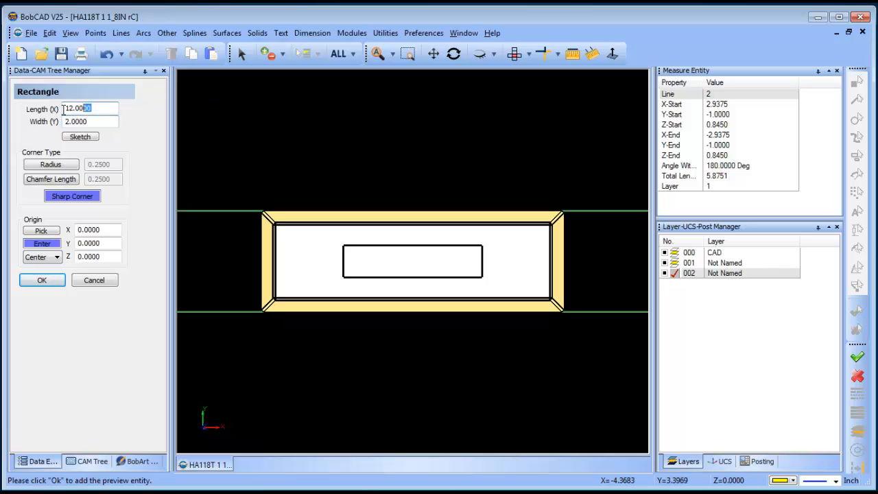
type("8")
key("Tab")
type("6")
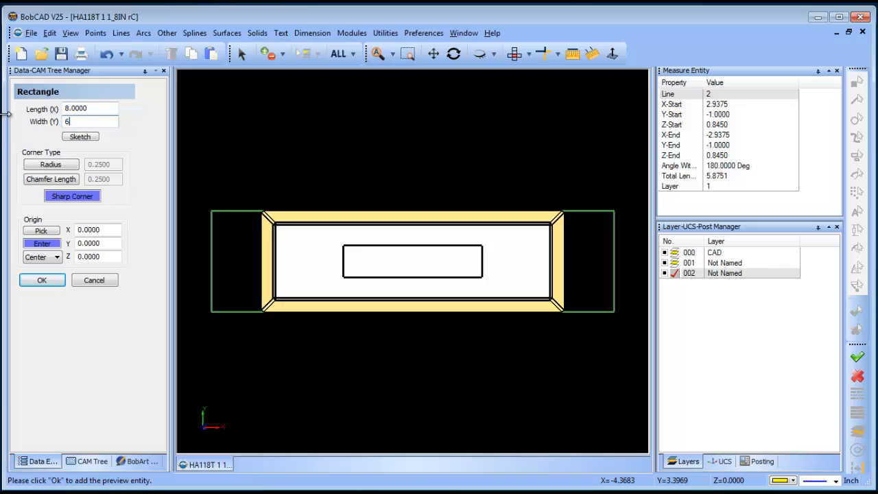
key("Tab")
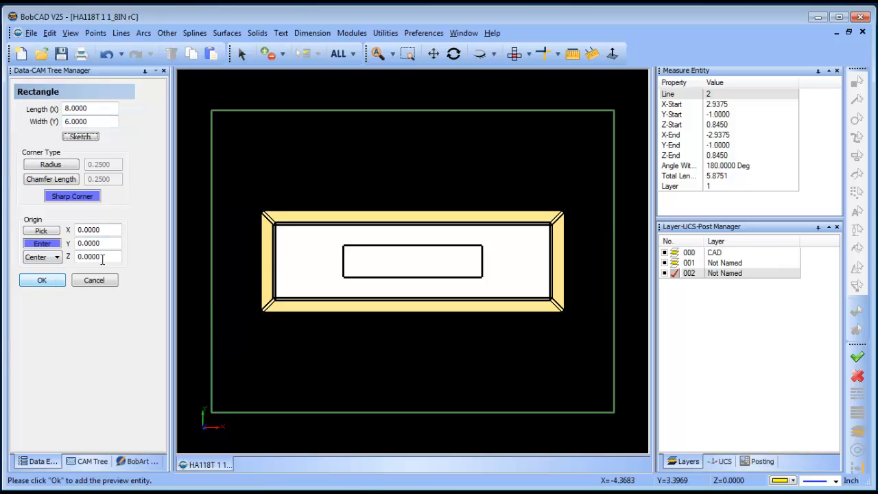
left_click_drag(103, 257, 39, 256)
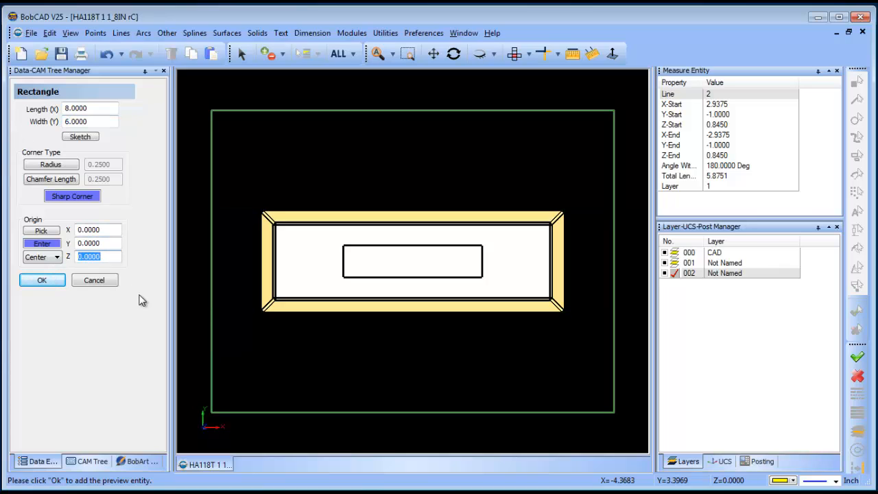
type(".845")
key("Tab")
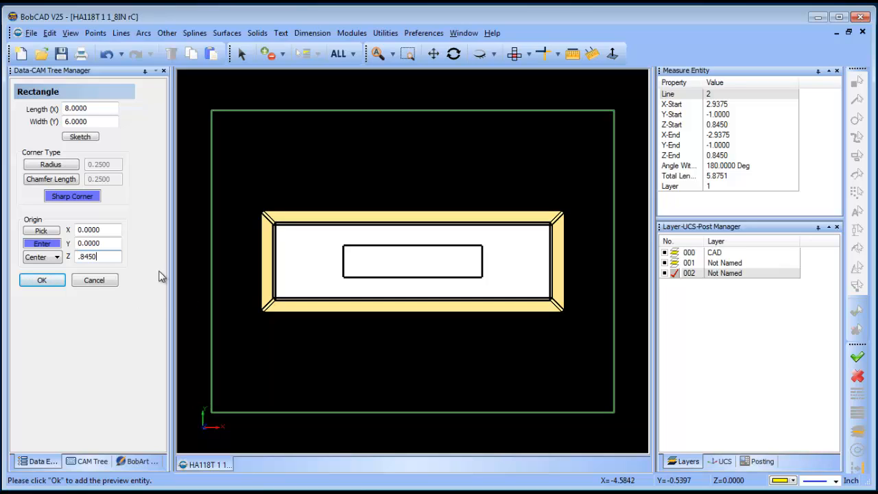
left_click(42, 280)
Step: Add a new layer named Top below layer 002 and make it the active layer
left_click(453, 53)
left_click_drag(473, 304, 479, 276)
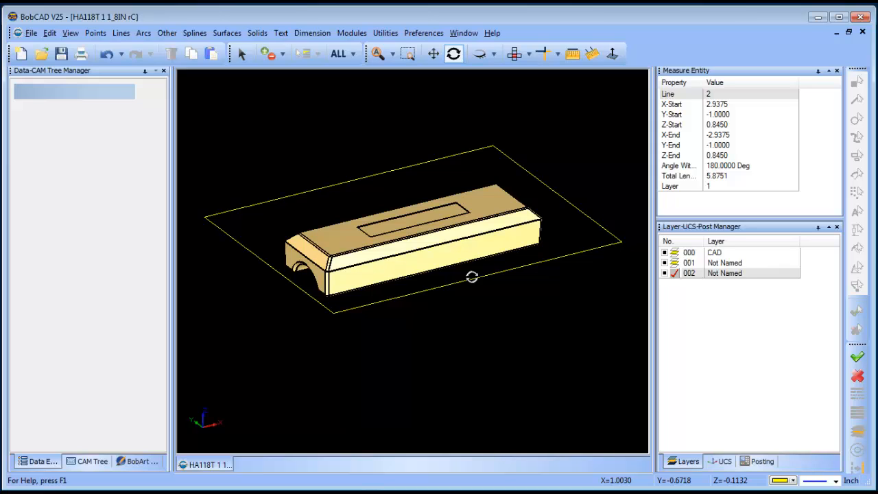
right_click(717, 274)
left_click(728, 281)
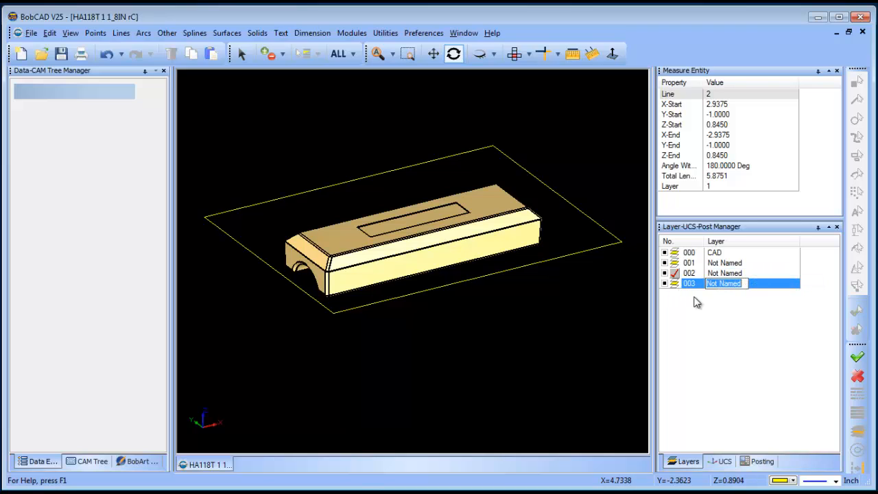
type("Top")
left_click(675, 285)
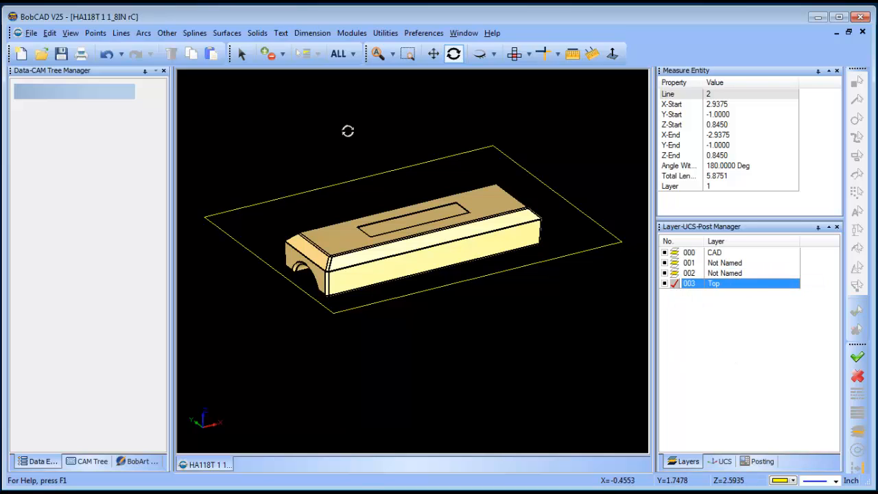
Step: Extrude the rectangle 3 in upward along its normal, with caps and zero draft angle, onto the Top layer
left_click(226, 33)
left_click(277, 90)
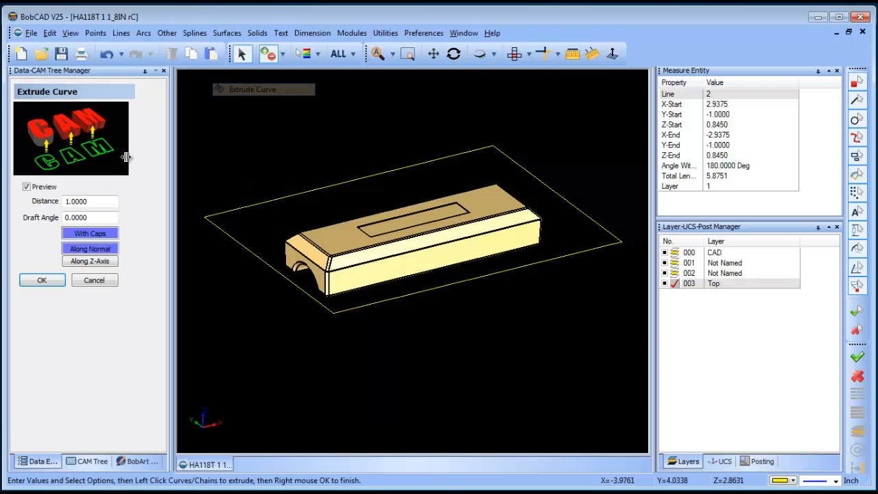
left_click_drag(101, 203, 32, 202)
type("3")
key("Tab")
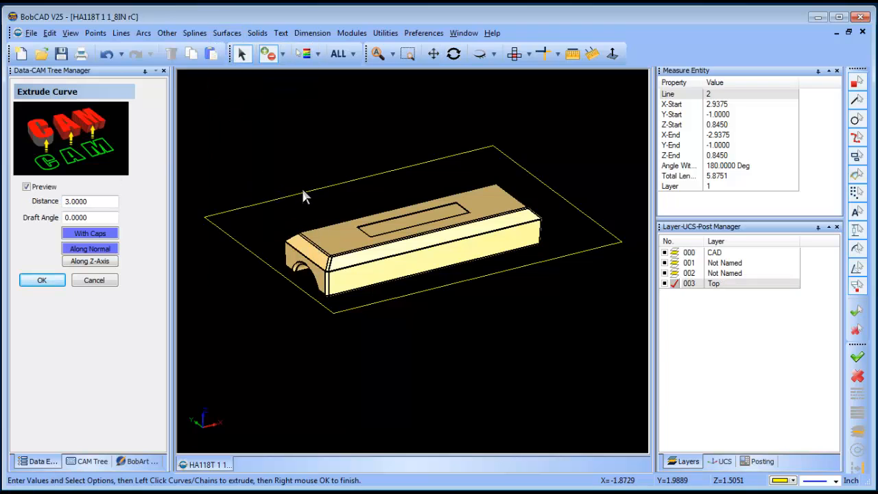
left_click(300, 191)
right_click(288, 130)
left_click(322, 140)
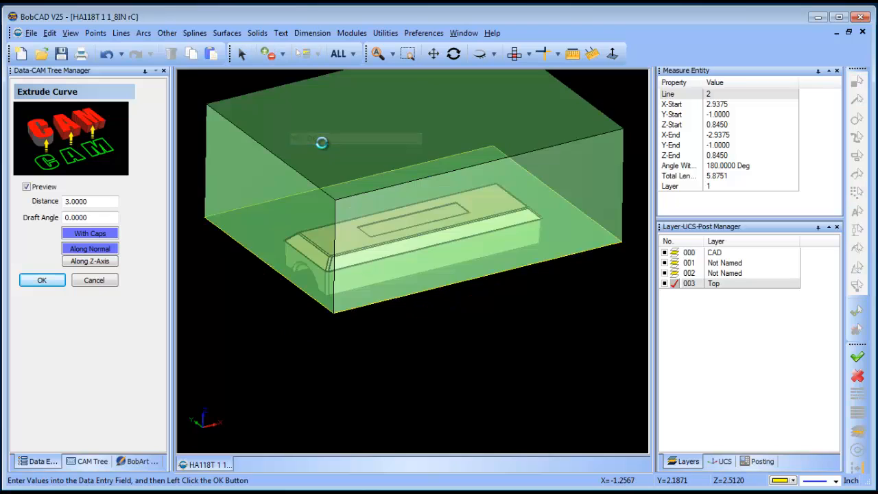
Step: Add a layer named Bottom, make it the active layer, and hide the Top layer
right_click(728, 293)
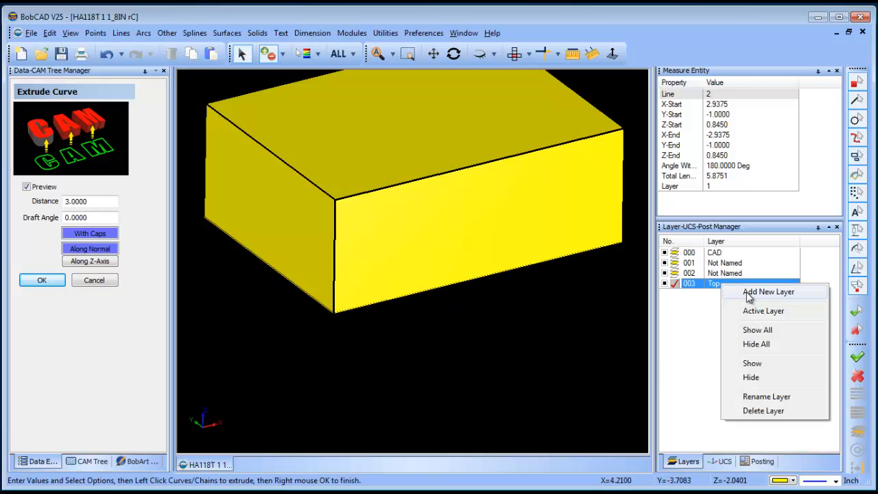
left_click(751, 290)
type("Bo")
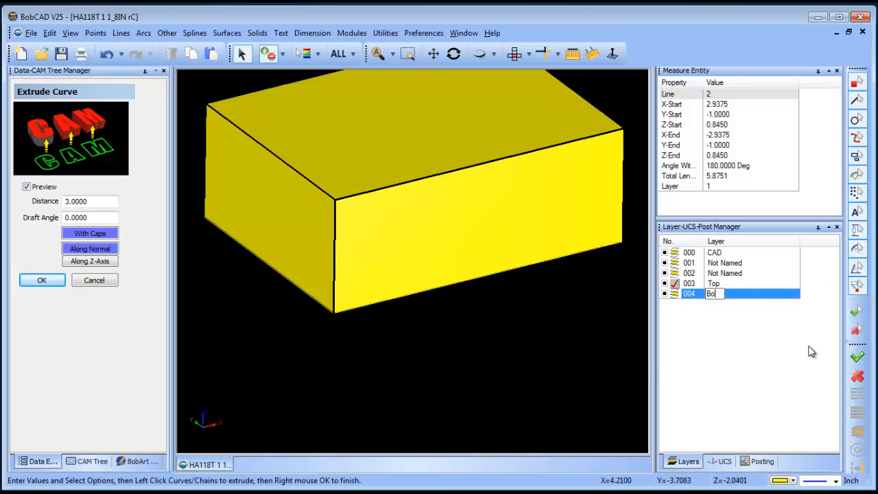
type("ttom")
left_click(674, 293)
left_click(664, 283)
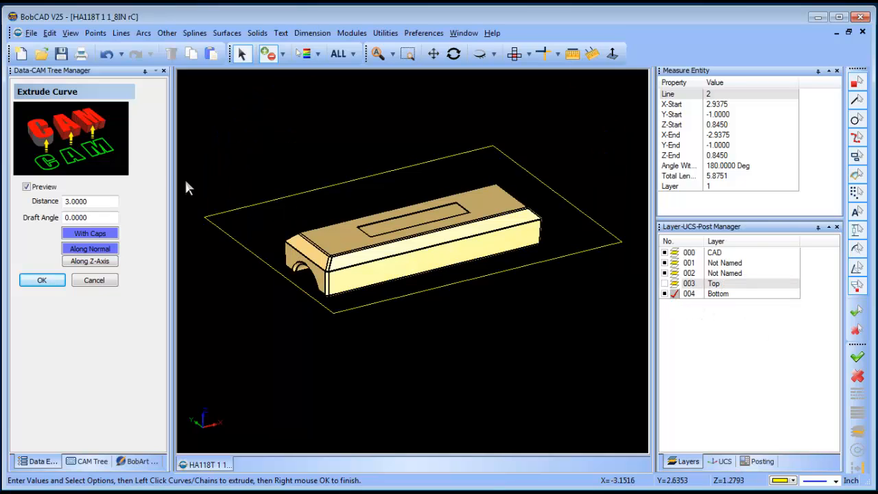
Step: Extrude the same rectangle by -3 in along its normal, with caps, onto the Bottom layer
left_click_drag(100, 202, 18, 203)
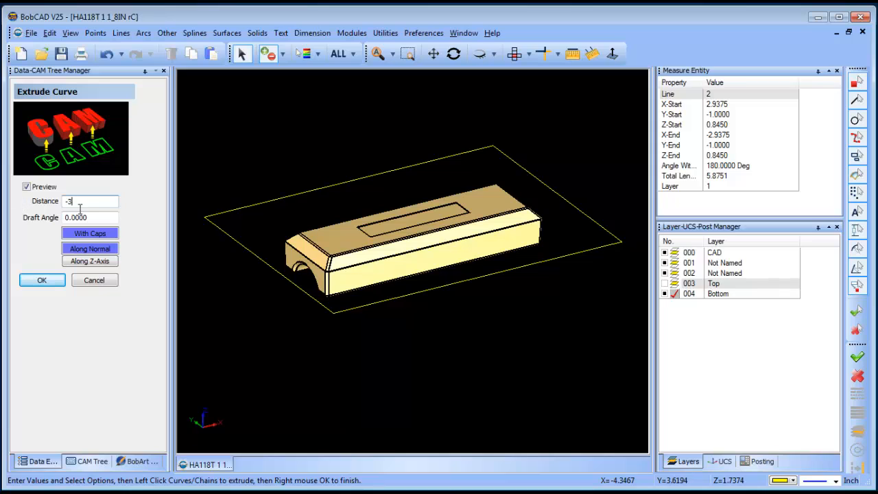
left_click(328, 184)
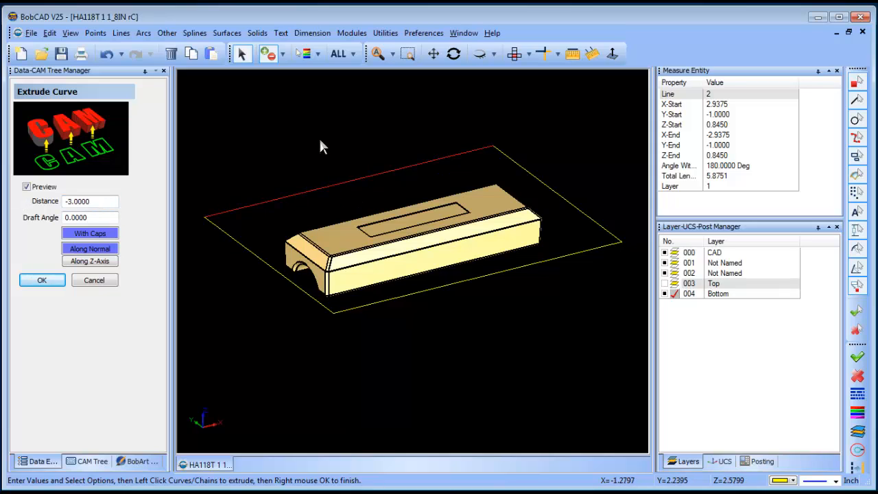
left_click(501, 158)
right_click(304, 124)
left_click(343, 133)
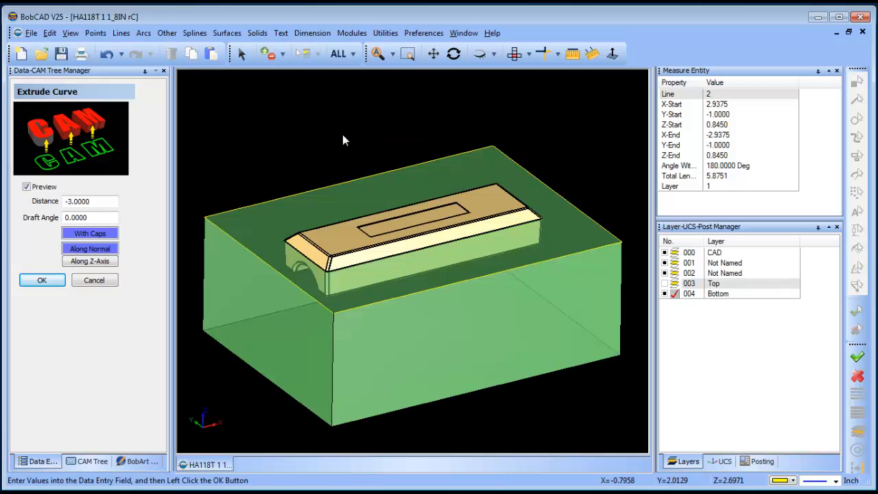
left_click(110, 283)
Step: Show the Top layer briefly to check both extruded blocks together, and hide it again
left_click(665, 284)
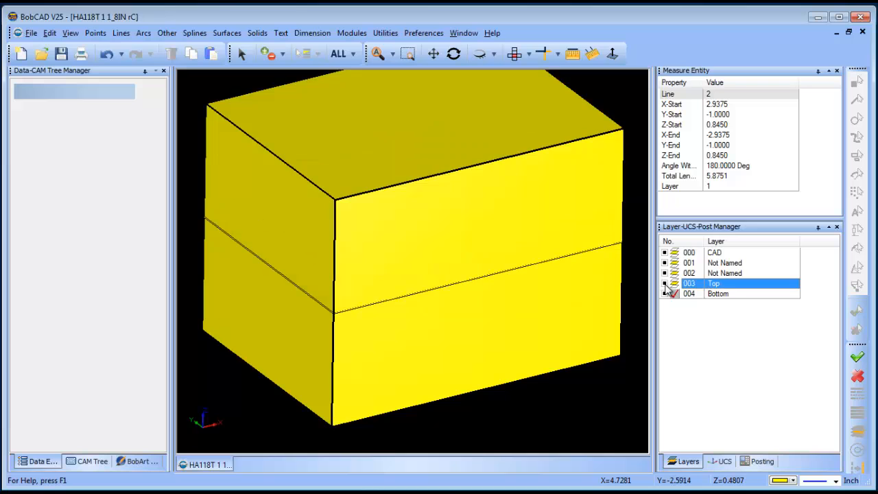
left_click(665, 284)
right_click(538, 133)
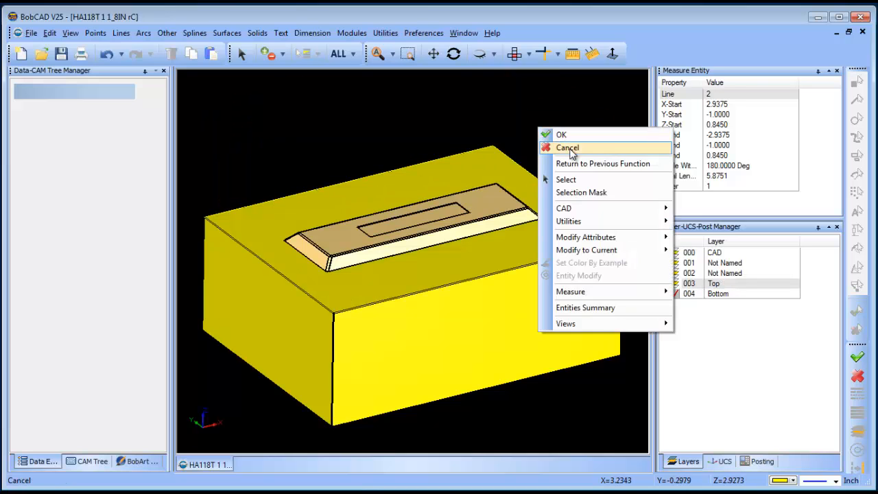
left_click(544, 149)
Step: Subtract the part solid from the bottom block with a solid Boolean and inspect the resulting cavity
left_click(453, 53)
left_click_drag(501, 274, 483, 236)
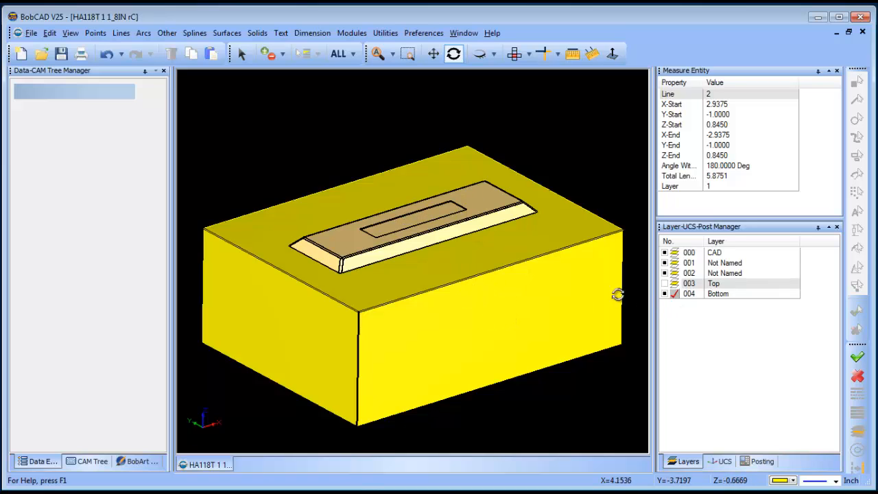
left_click(278, 55)
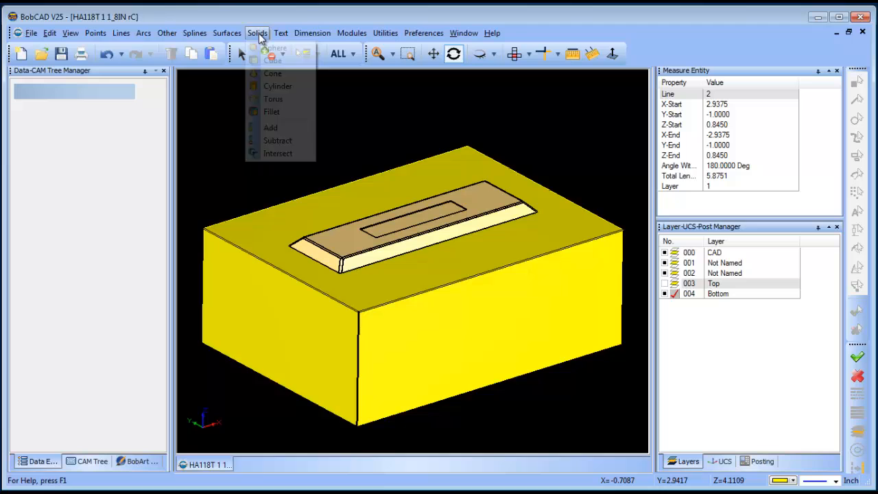
left_click(302, 140)
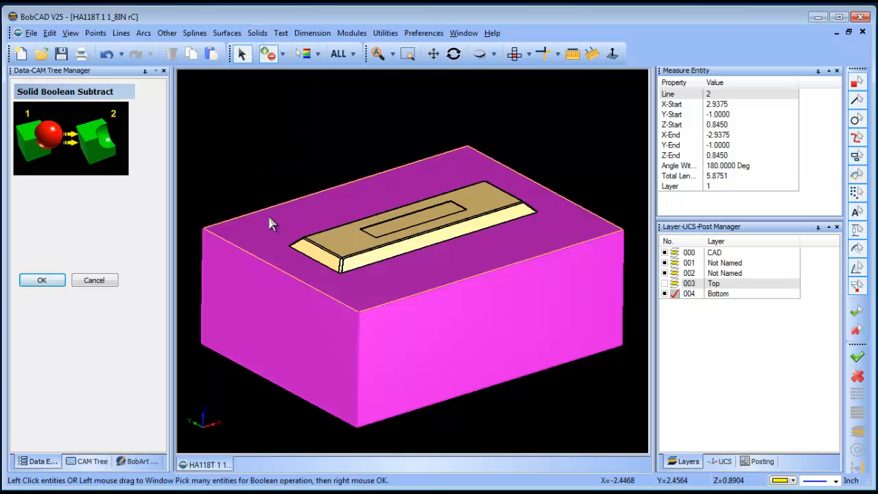
left_click(273, 219)
left_click(339, 232)
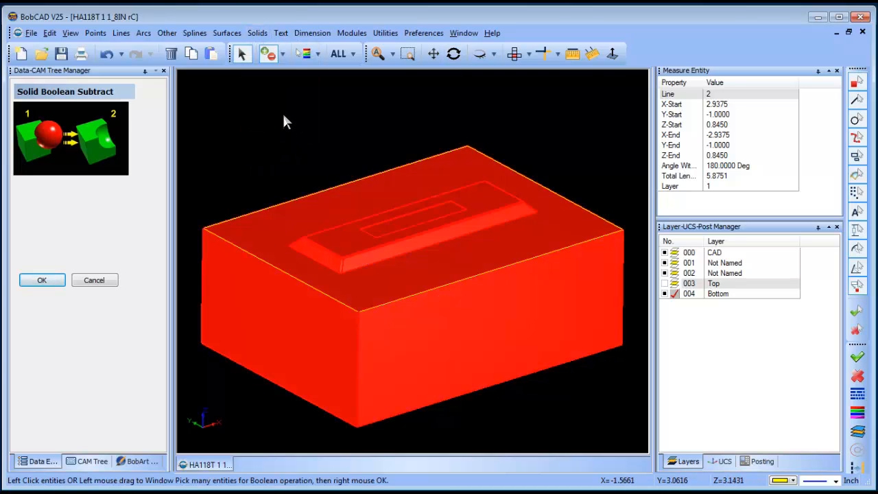
right_click(283, 112)
left_click(312, 123)
left_click(454, 53)
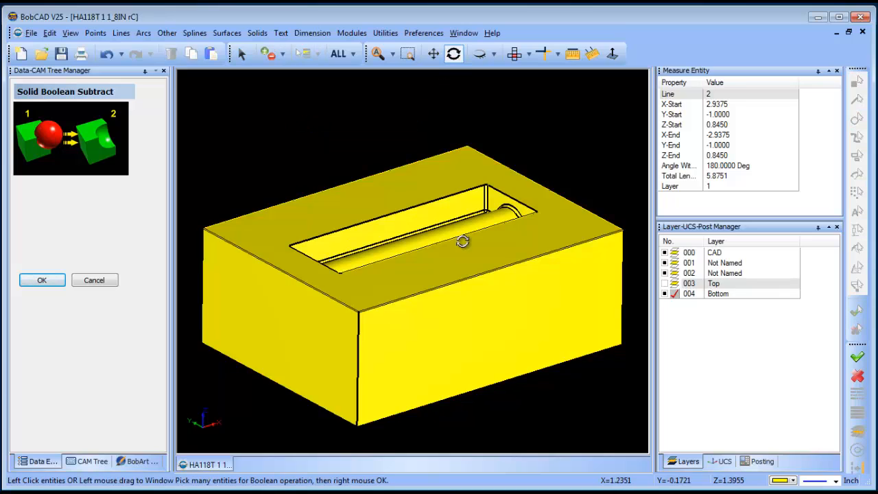
left_click_drag(462, 243, 470, 267)
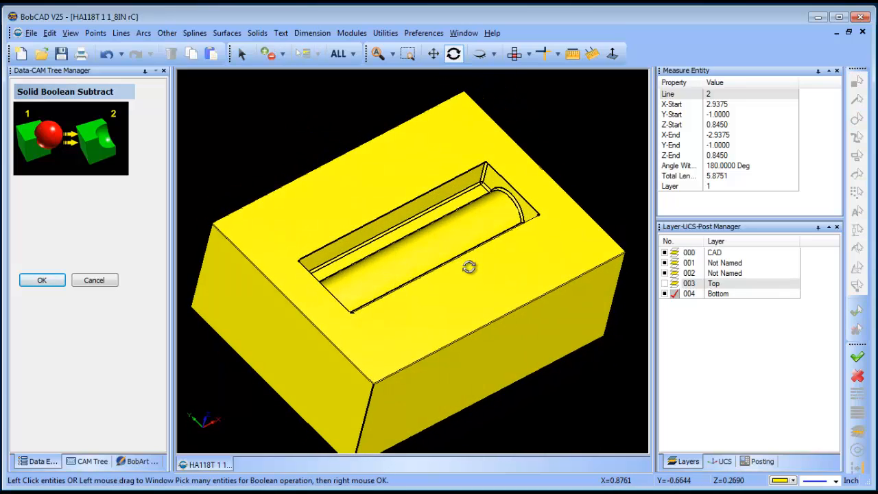
Step: Undo the Boolean subtraction of the part from the bottom block and leave the Subtract command
left_click(107, 54)
mouse_move(489, 267)
left_mouse_down()
mouse_move(476, 261)
mouse_move(490, 269)
left_mouse_up()
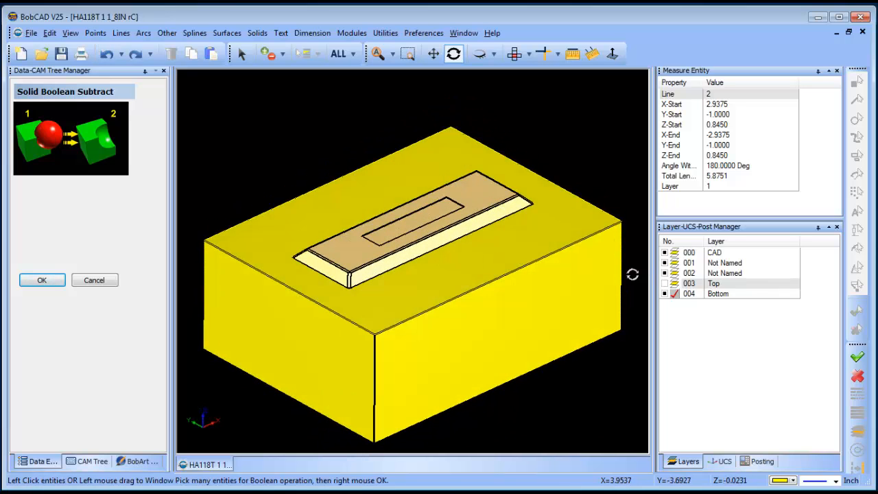
left_click(100, 282)
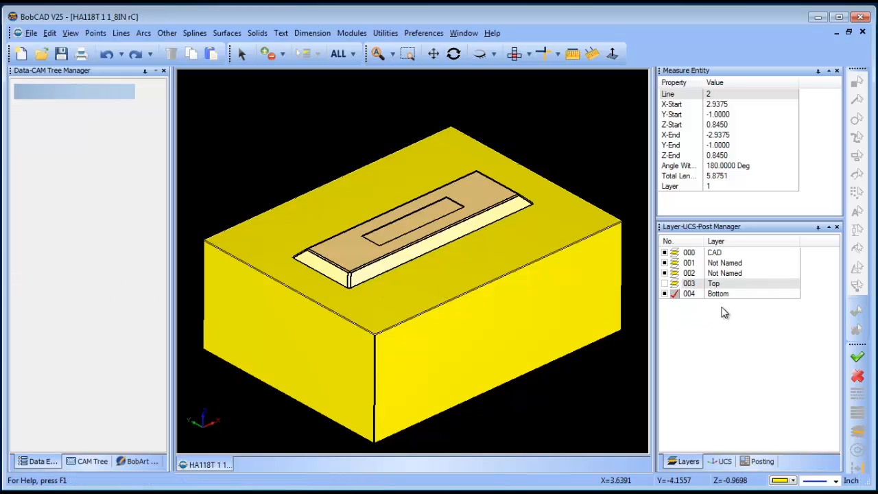
Step: Make the CAD layer the active layer
left_click(670, 254)
left_click(674, 254)
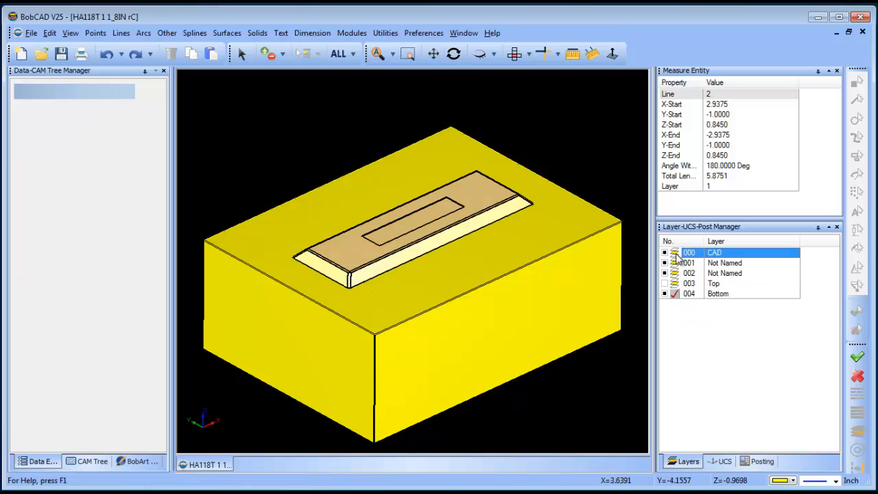
left_click(675, 254)
Step: Translate one copy of the part solid 3 in along Z, leaving the original in the bottom block
left_click(385, 33)
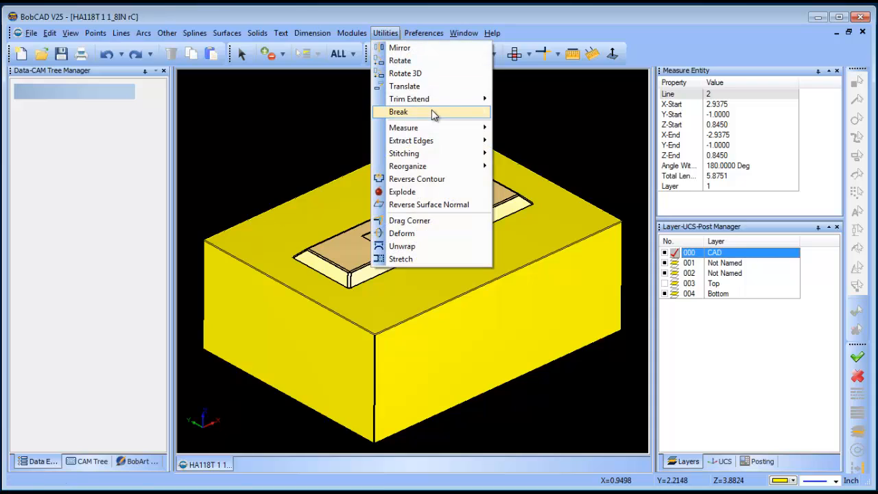
left_click(405, 86)
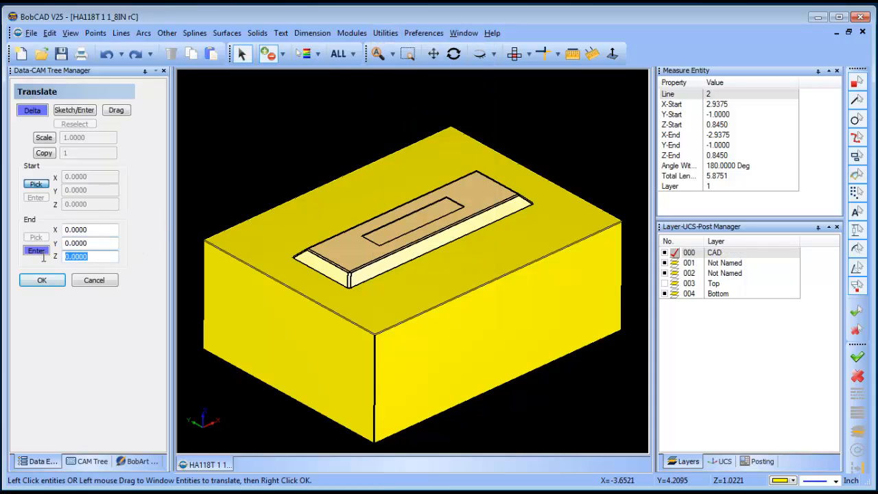
type("3")
left_click(45, 155)
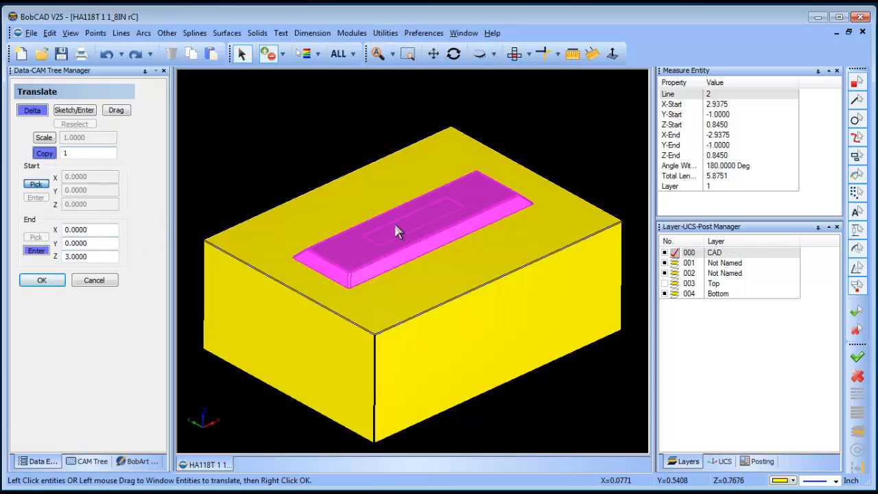
left_click(394, 223)
right_click(289, 142)
left_click(288, 137)
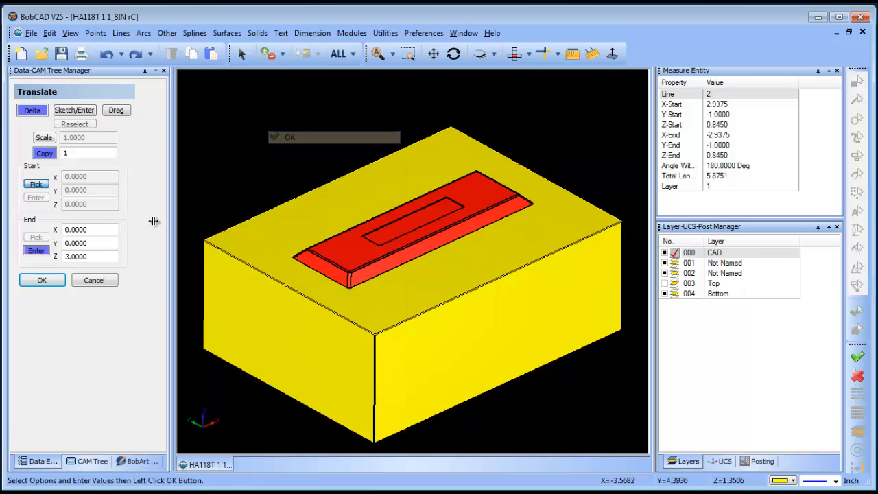
left_click(42, 280)
left_click(94, 280)
right_click(236, 155)
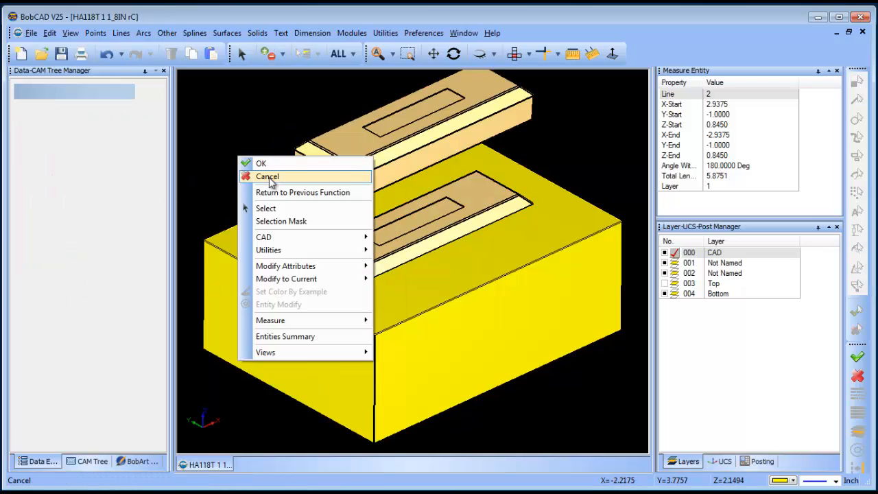
left_click(254, 177)
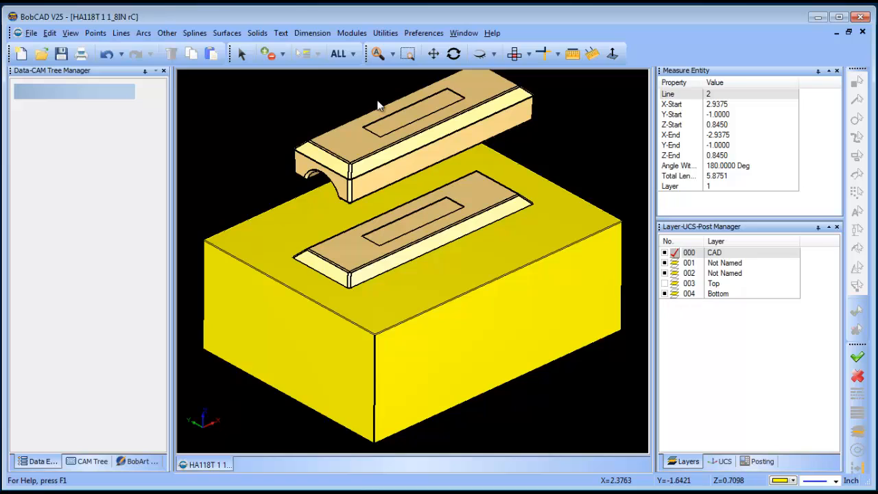
Step: Subtract the lower part solid from the bottom block with a solid Boolean
left_click(258, 34)
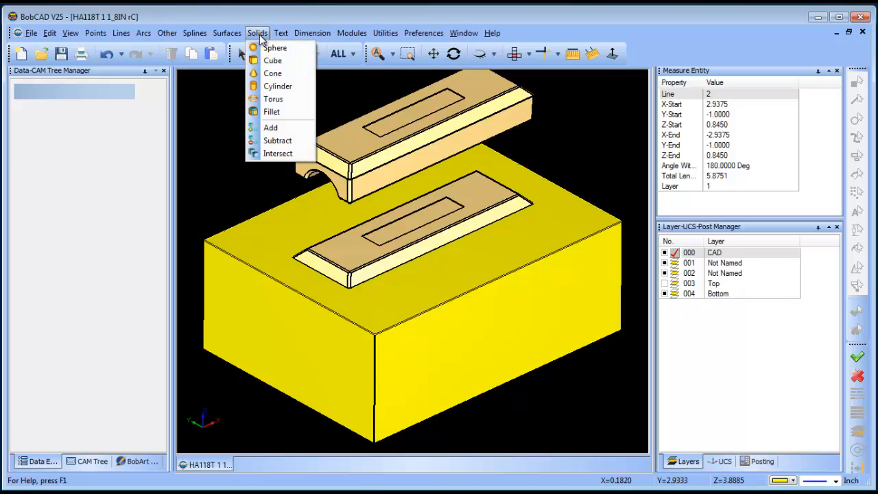
left_click(291, 140)
left_click(544, 302)
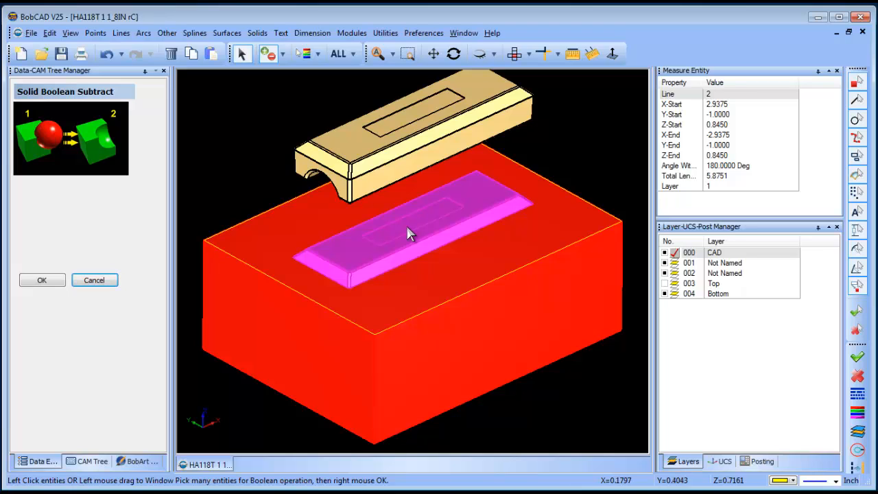
left_click(406, 233)
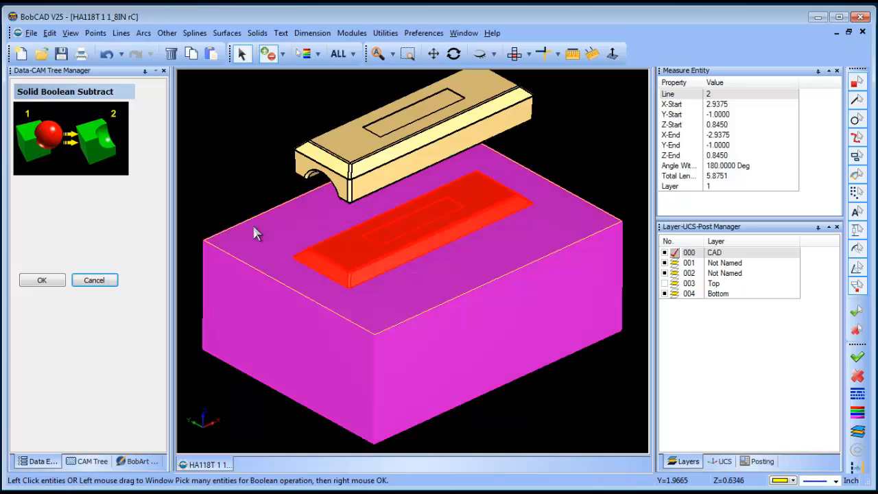
right_click(204, 153)
left_click(239, 166)
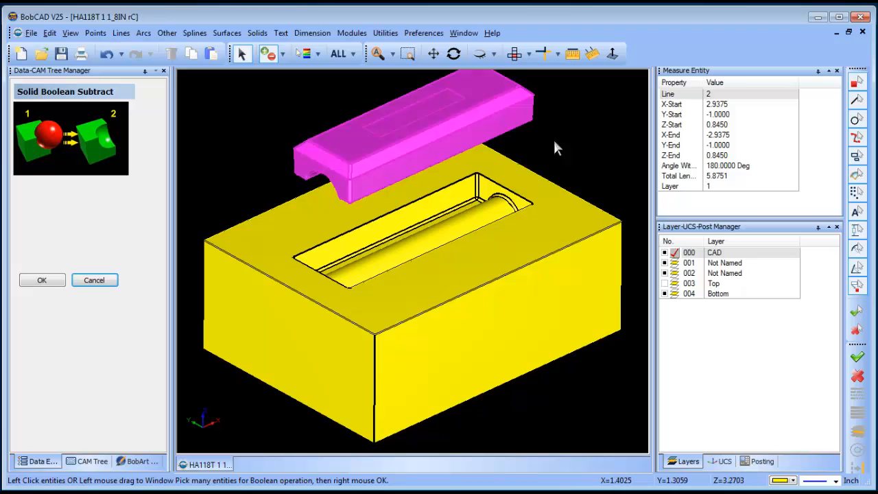
Step: Show the Top layer and make it active, and hide the Bottom layer
left_click(675, 284)
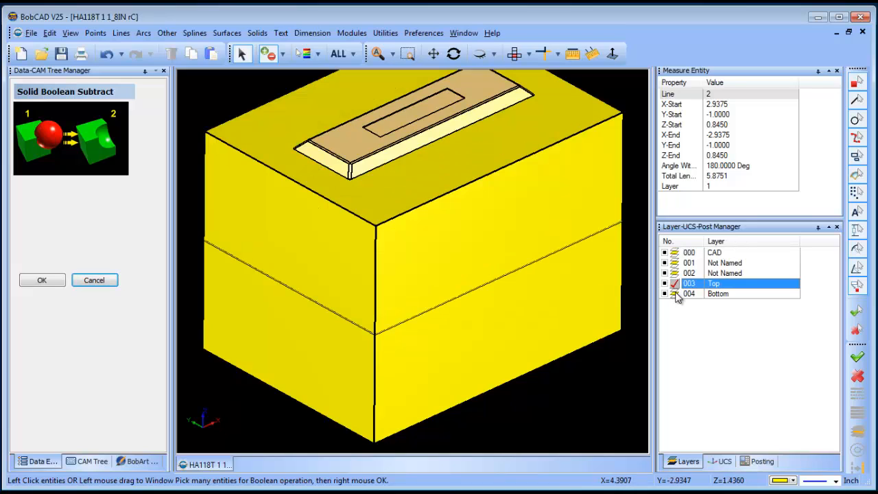
left_click(675, 294)
left_click(675, 283)
left_click(664, 294)
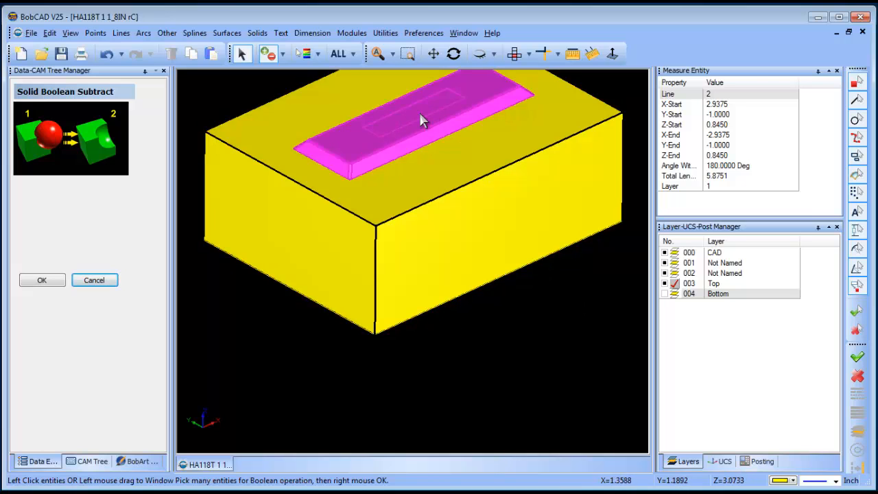
Step: Translate one copy of the raised part solid by -3 in along Z, back to the parting position
left_click(419, 110)
left_click(382, 33)
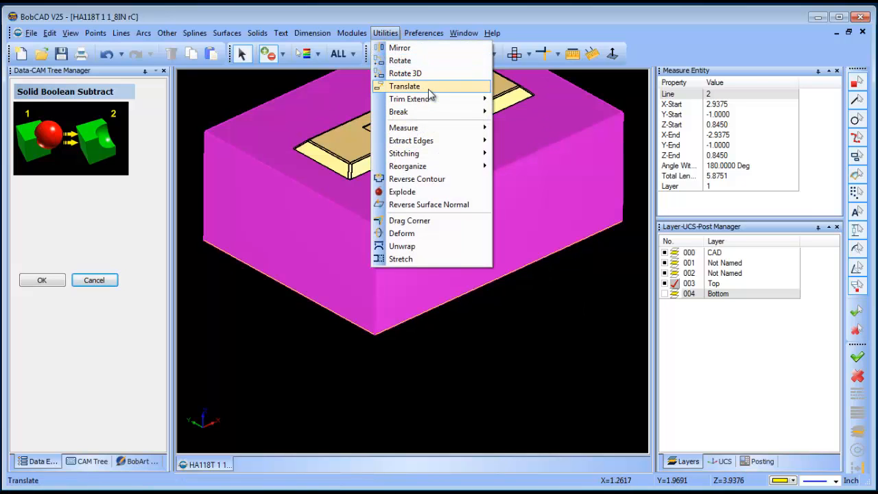
left_click(406, 86)
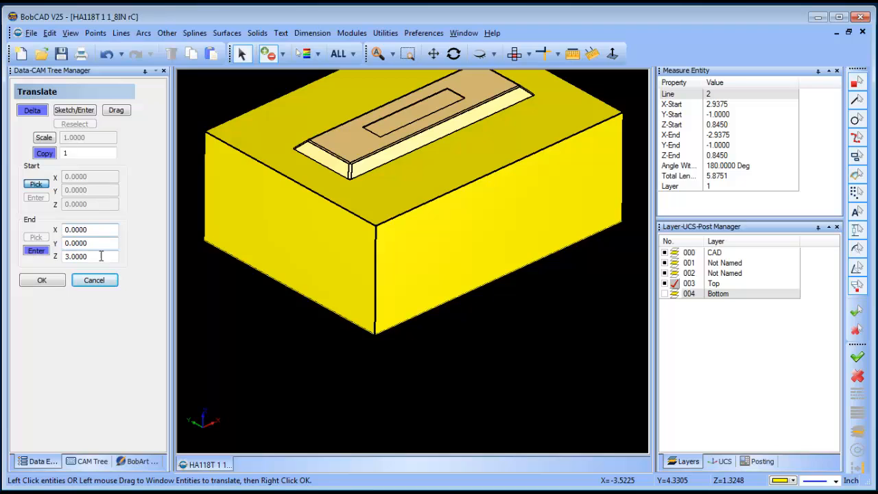
left_click_drag(101, 256, 10, 262)
type("-3")
left_click(38, 251)
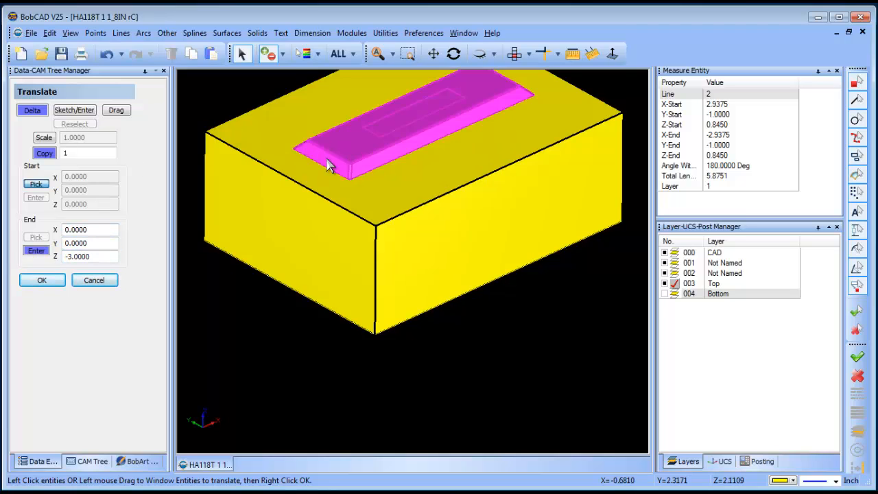
right_click(225, 103)
left_click(225, 97)
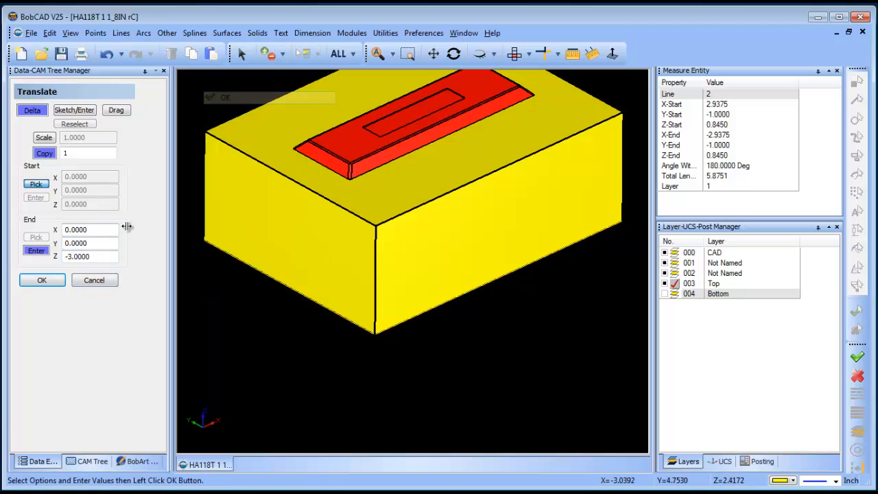
left_click(42, 279)
right_click(490, 326)
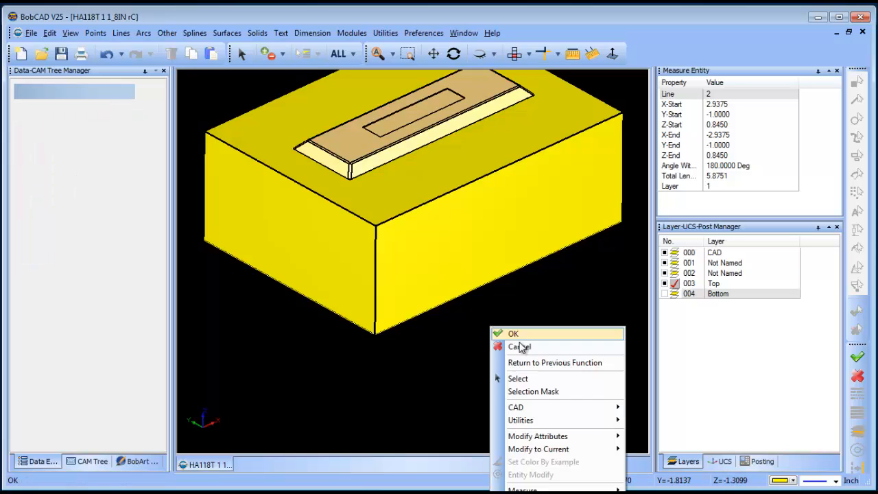
left_click(519, 347)
Step: Subtract the lowered part copy from the underside of the top block with a solid Boolean
left_click(454, 54)
left_click_drag(504, 253, 476, 199)
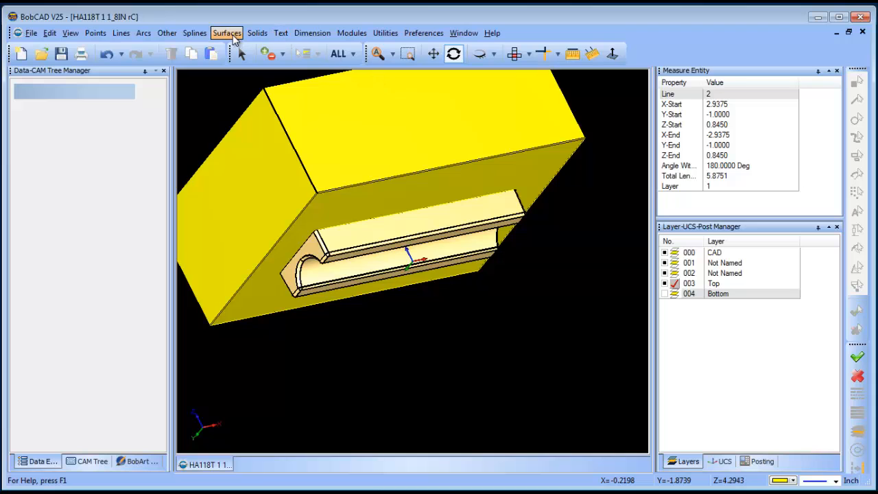
left_click(252, 35)
left_click(291, 141)
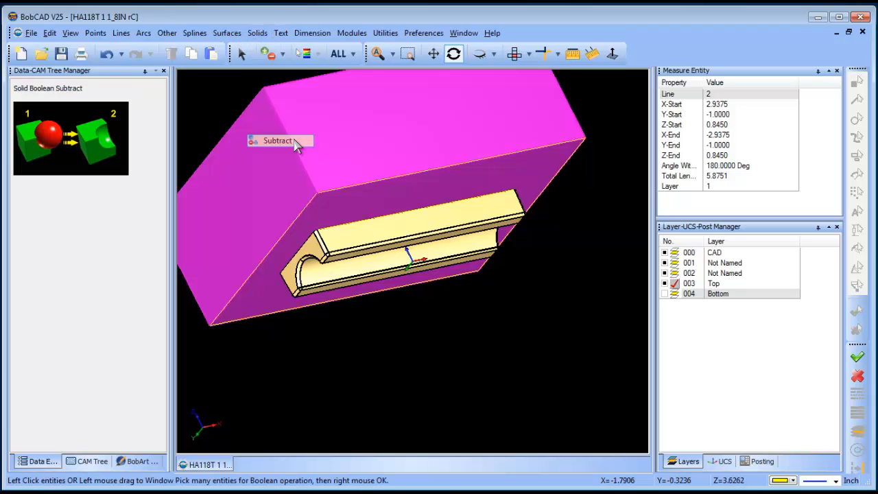
left_click(466, 133)
left_click(464, 231)
right_click(567, 317)
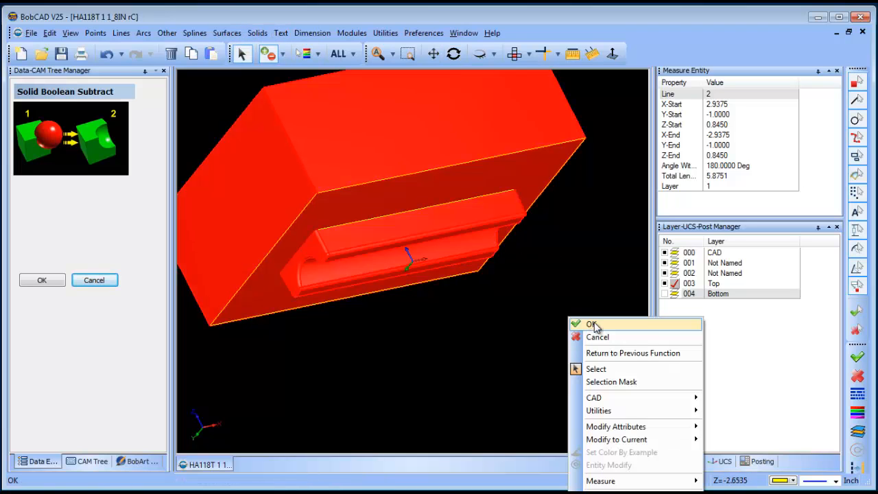
left_click(590, 324)
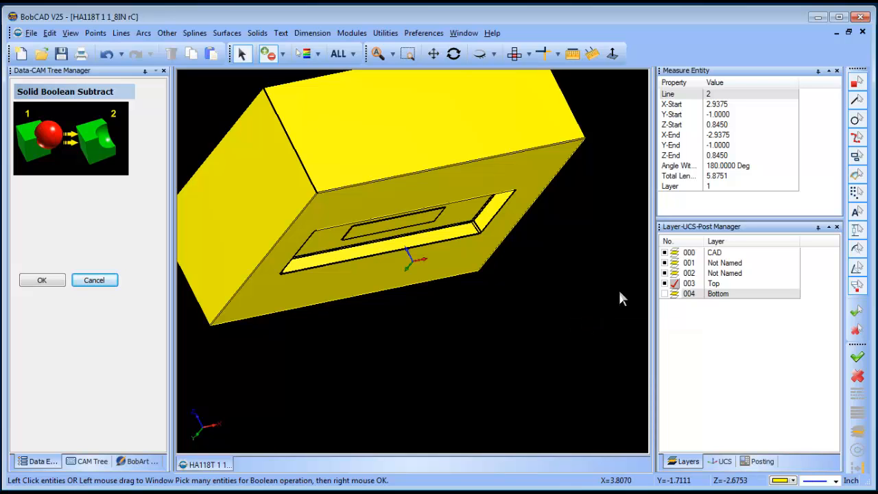
Step: With the CAD layer active, move the raised part solid by -3 in along Z without copying it
left_click(675, 253)
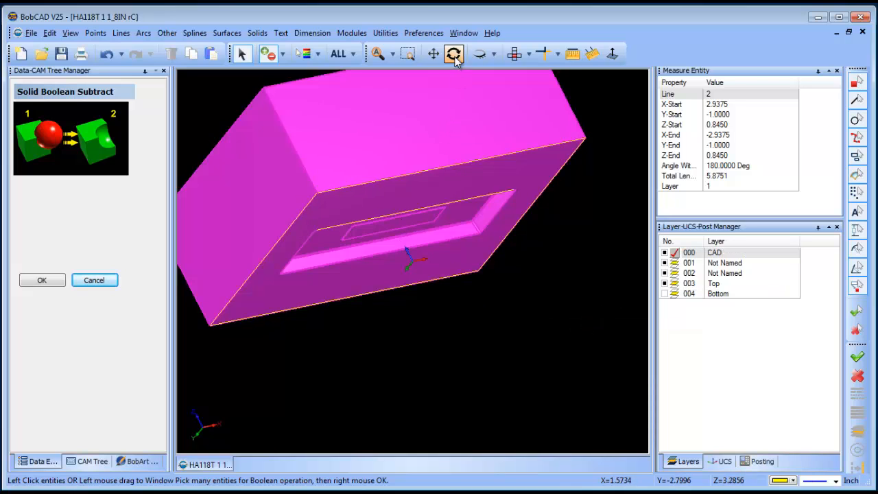
left_click(453, 54)
left_click_drag(456, 141, 23, 278)
left_click(88, 281)
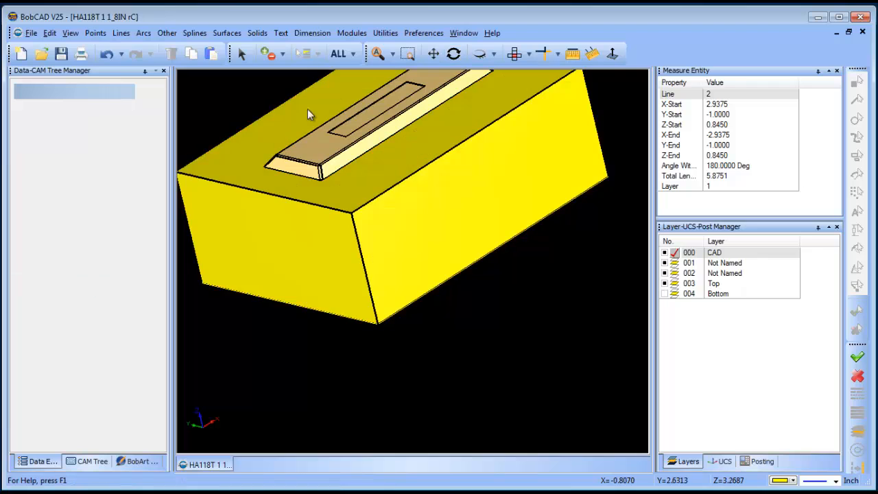
left_click(385, 33)
left_click(448, 88)
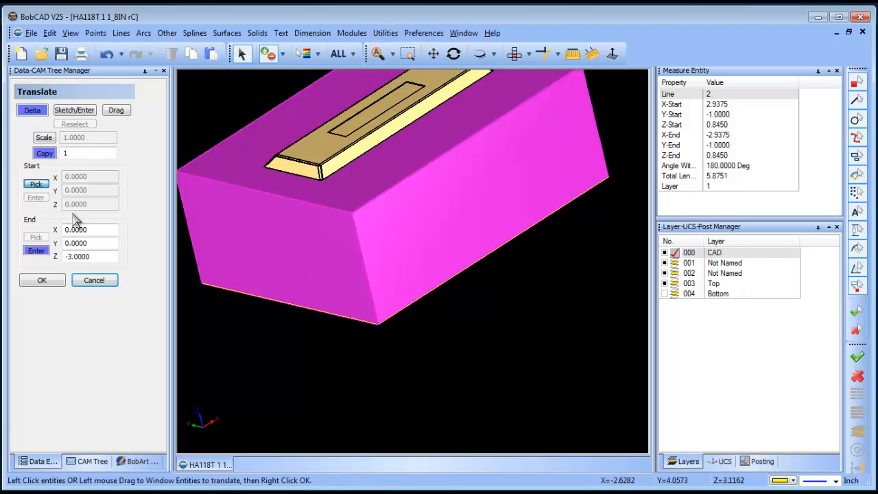
left_click(323, 149)
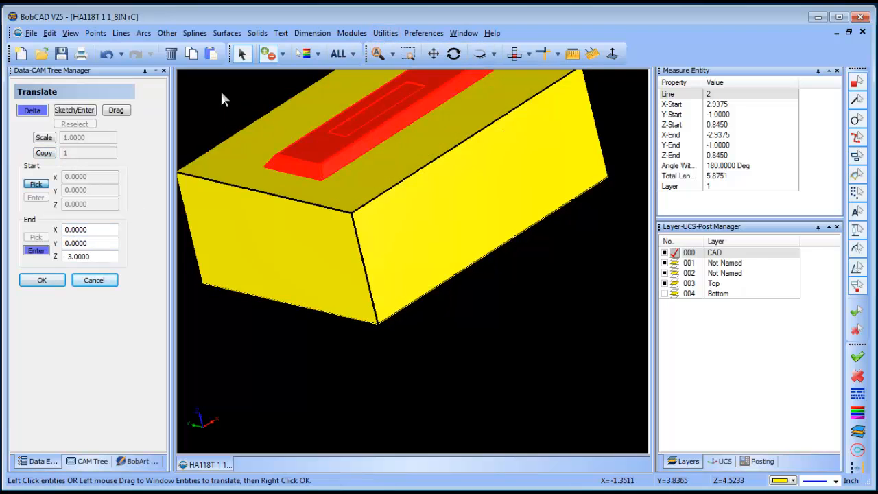
right_click(220, 89)
left_click(230, 99)
left_click(42, 279)
left_click(89, 283)
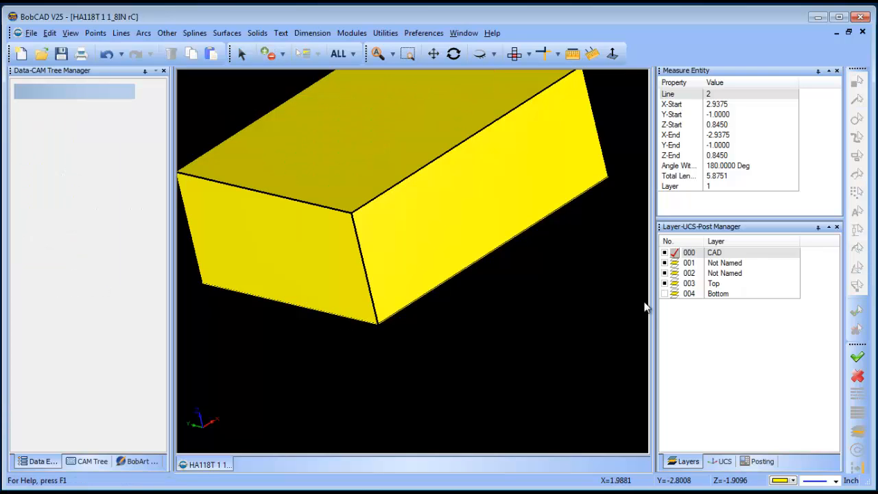
Step: Show and activate the Bottom layer, hide layers CAD, 001, 002 and Top, and inspect the bottom block's cavity
left_click(456, 54)
left_click_drag(525, 290, 506, 318)
left_click(670, 293)
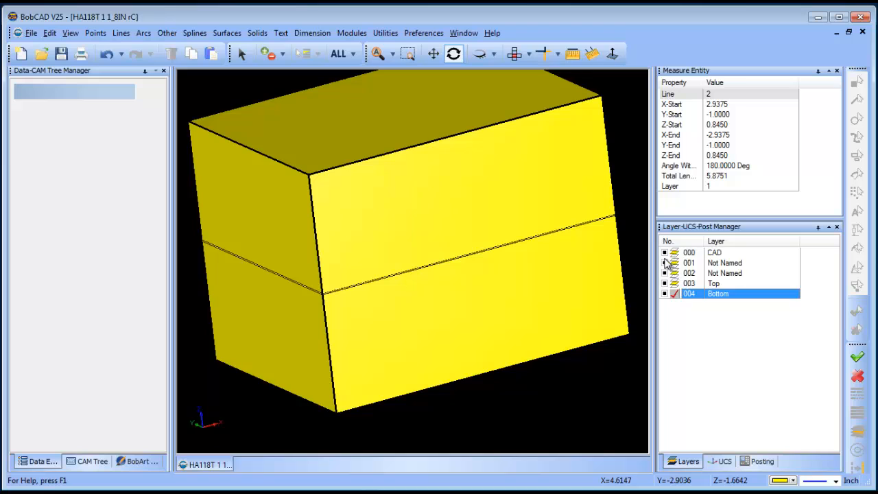
left_click(664, 253)
left_click(664, 274)
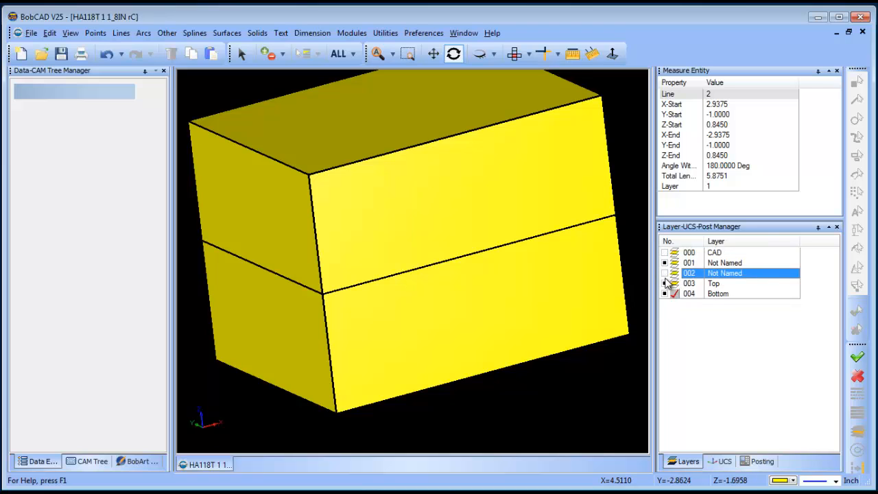
left_click(664, 262)
left_click(664, 284)
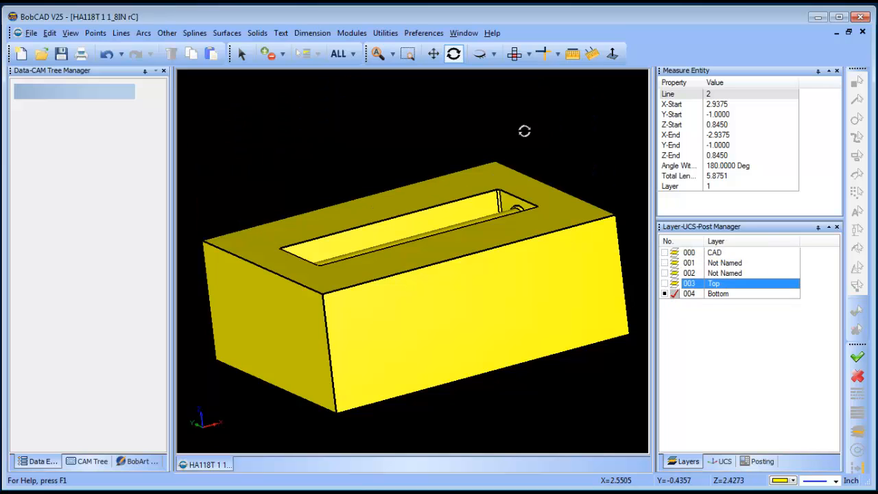
right_click(542, 130)
left_click(572, 98)
left_click(453, 53)
left_click_drag(458, 178, 447, 305)
Step: Show and activate the Top layer and hide the Bottom layer to isolate the top block
left_click(664, 283)
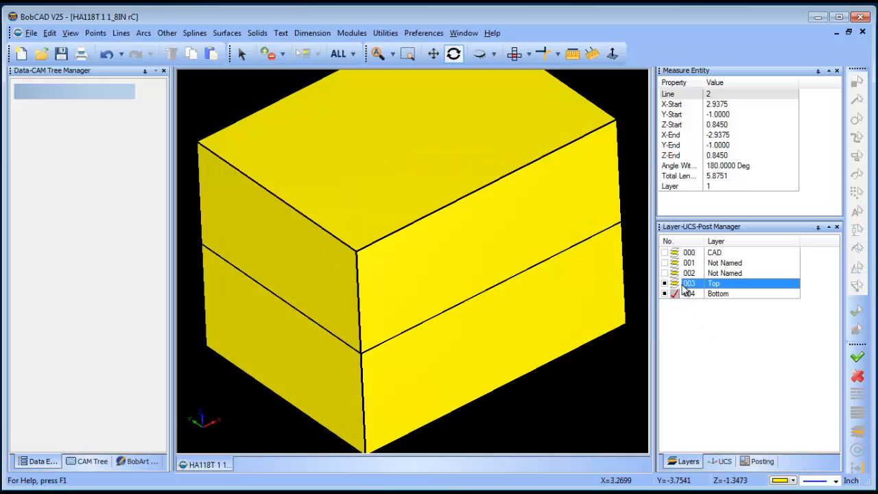
left_click(664, 294)
left_click_drag(525, 402, 643, 327)
left_click(669, 295)
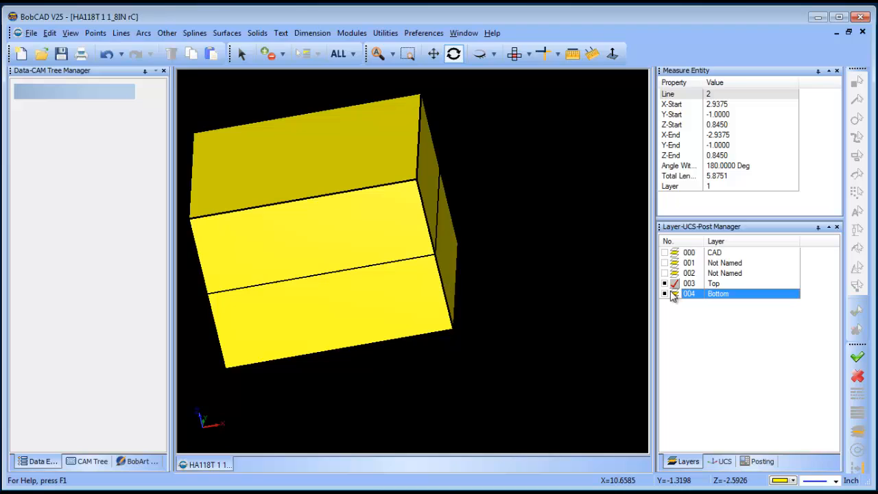
left_click(666, 293)
Step: Set the rotation to 180° about Y and 0° about Z, preview it on the top block, and switch to a picked origin
left_click(396, 34)
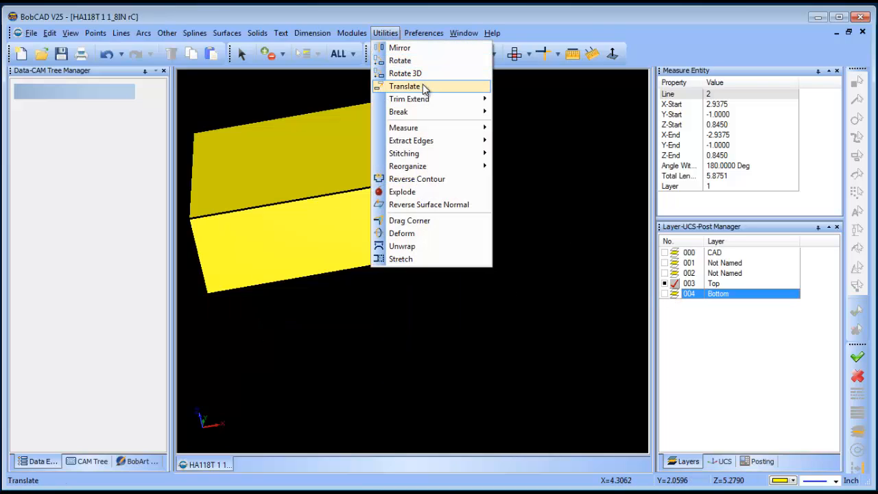
left_click(412, 60)
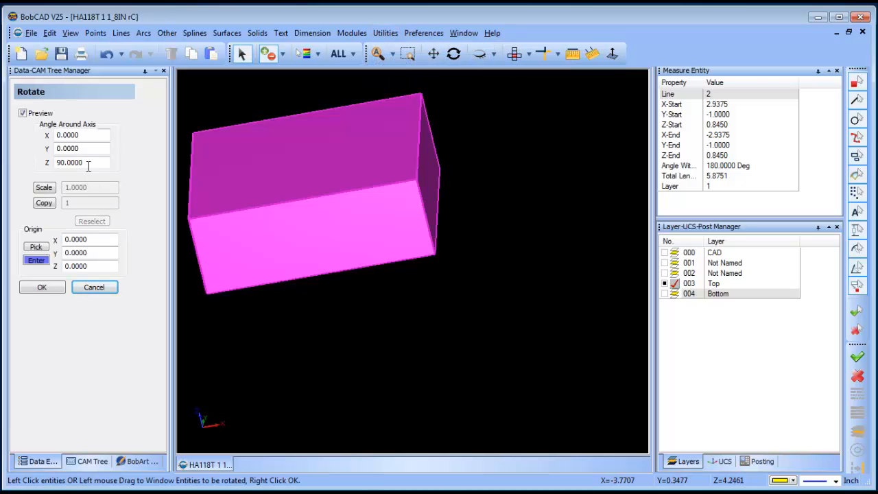
double_click(88, 163)
type("0")
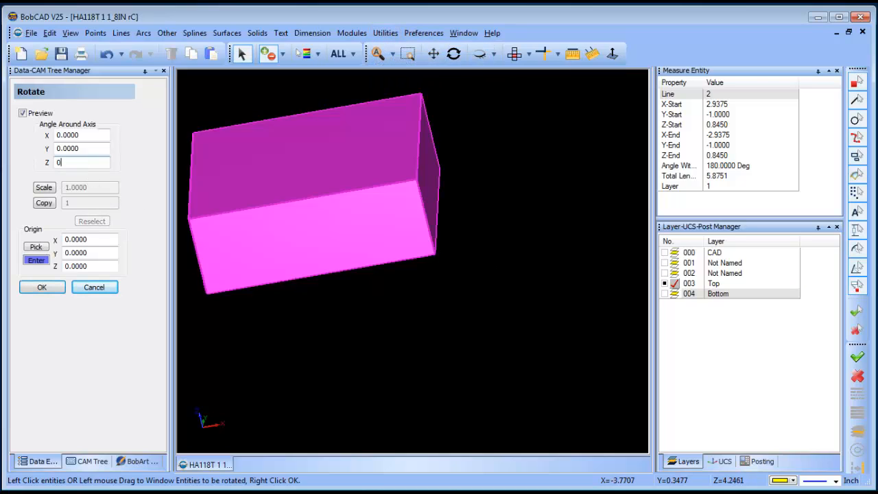
double_click(91, 148)
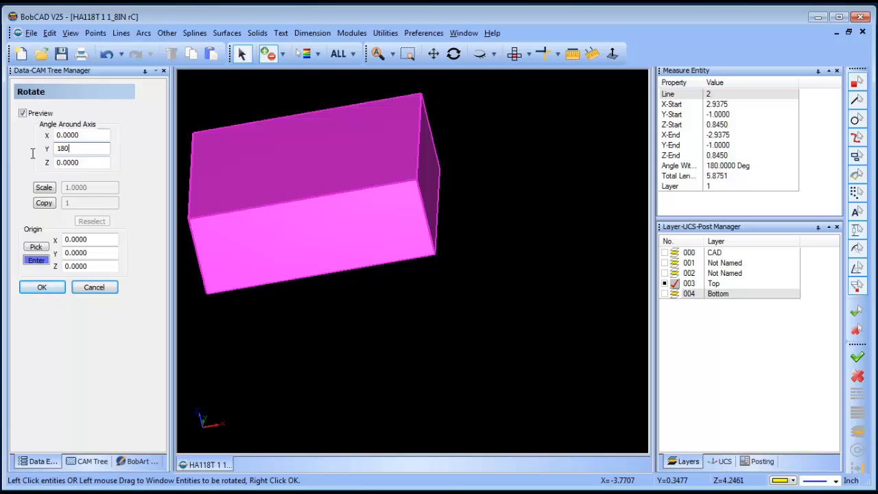
left_click(392, 190)
right_click(491, 145)
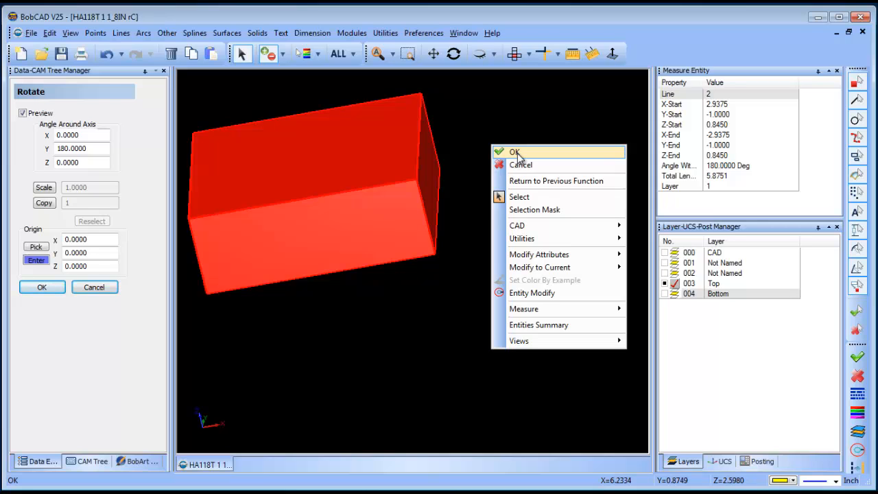
left_click(516, 152)
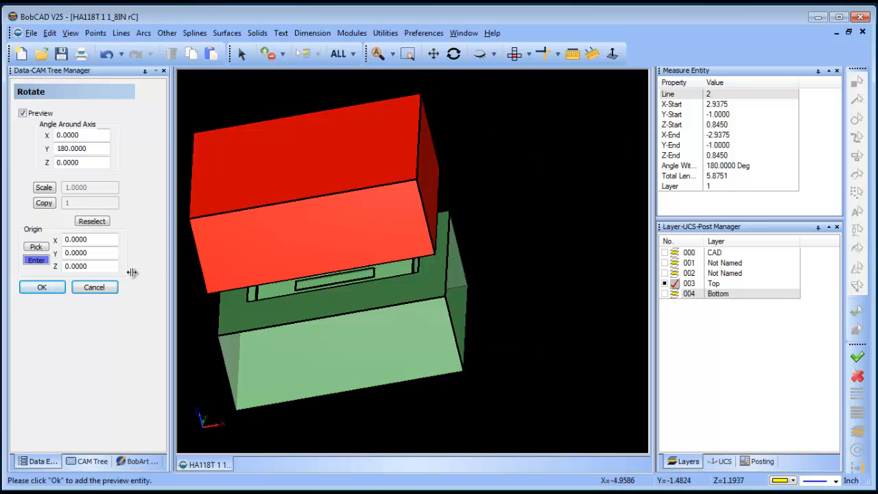
left_click(36, 247)
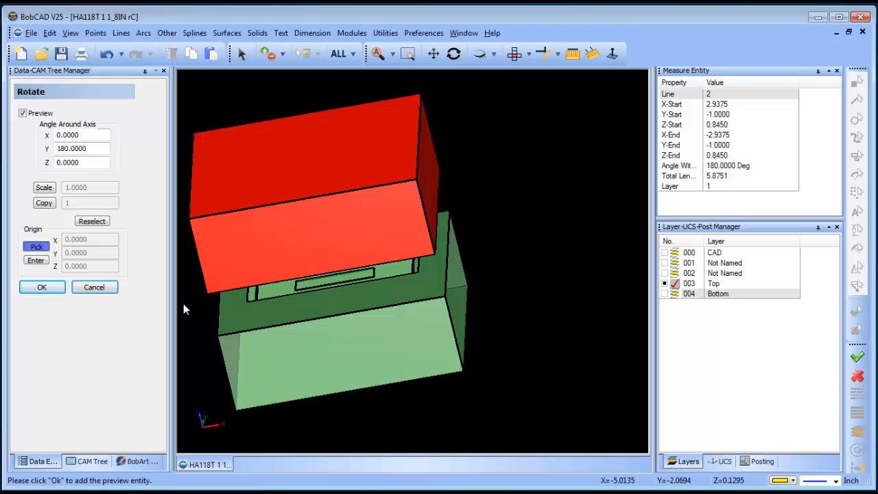
right_click(506, 191)
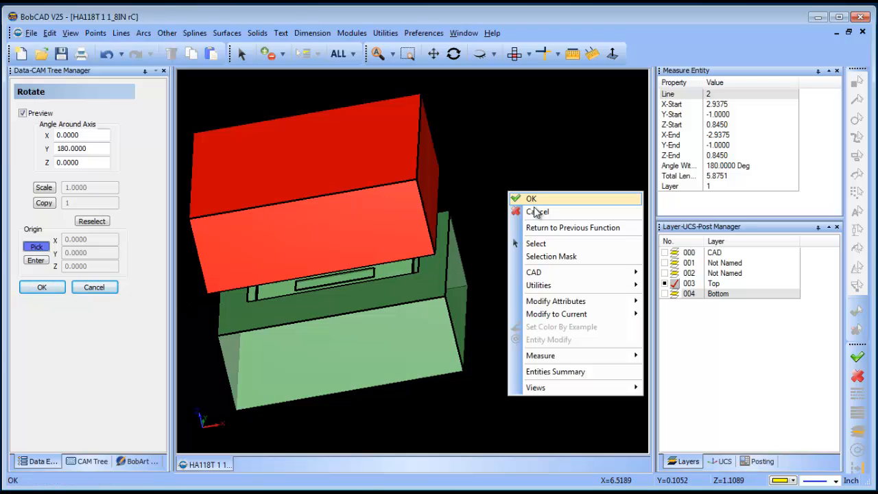
left_click(532, 208)
Step: Rotate the top block 180° about Y around its picked lower front corner on the +X side
left_click(375, 38)
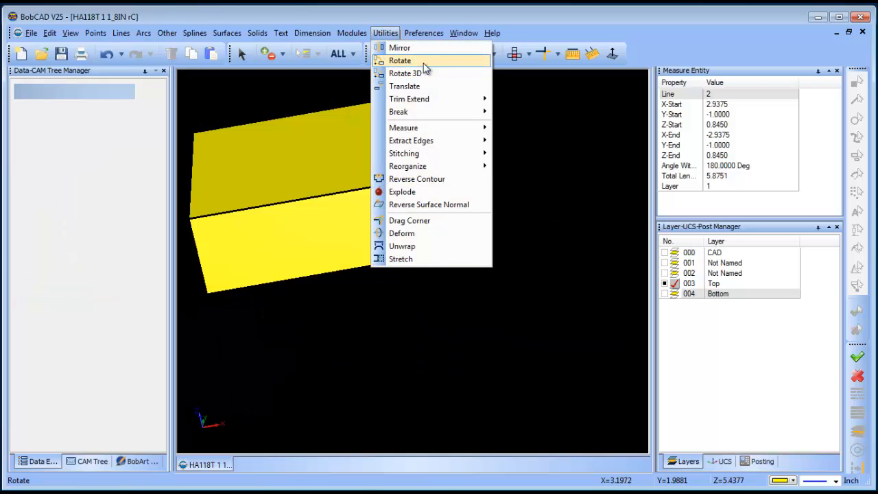
left_click(400, 59)
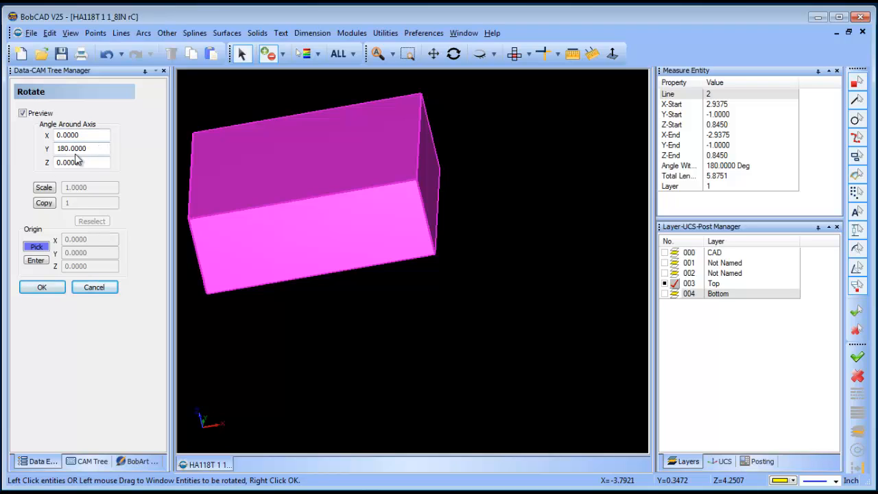
right_click(516, 167)
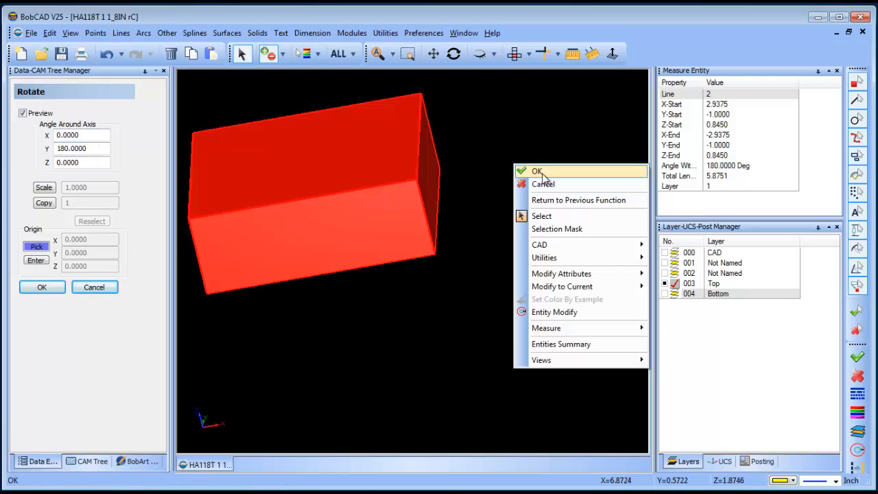
left_click(539, 171)
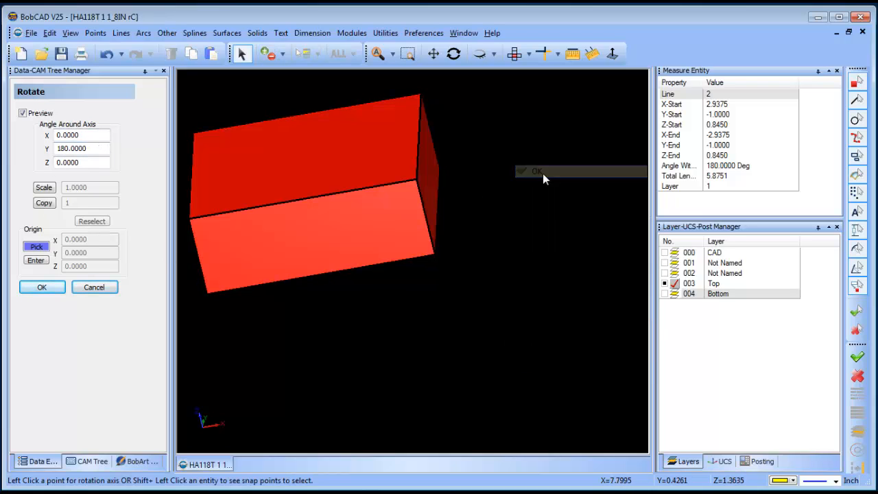
left_click(425, 258, "shift")
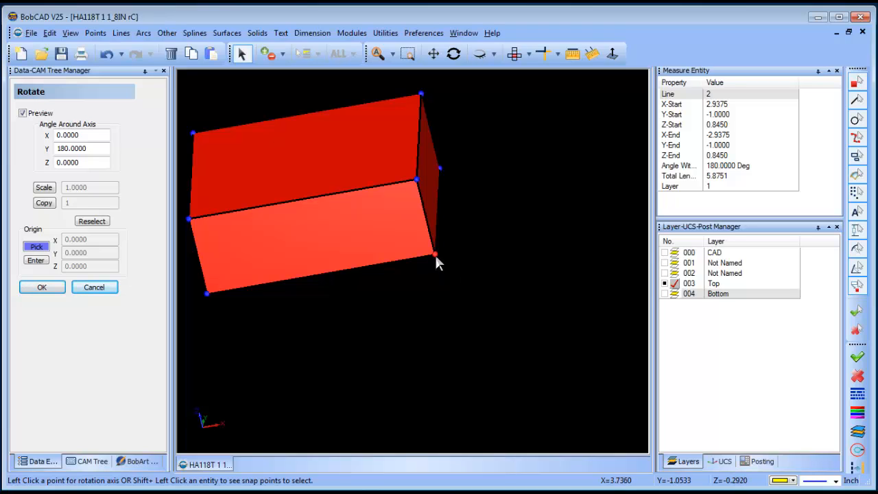
left_click(436, 256)
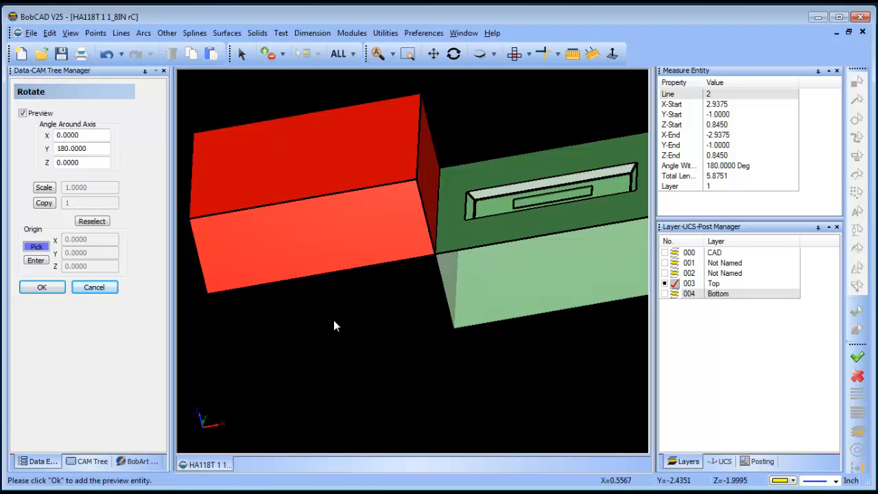
left_click(42, 287)
left_click(94, 286)
right_click(388, 182)
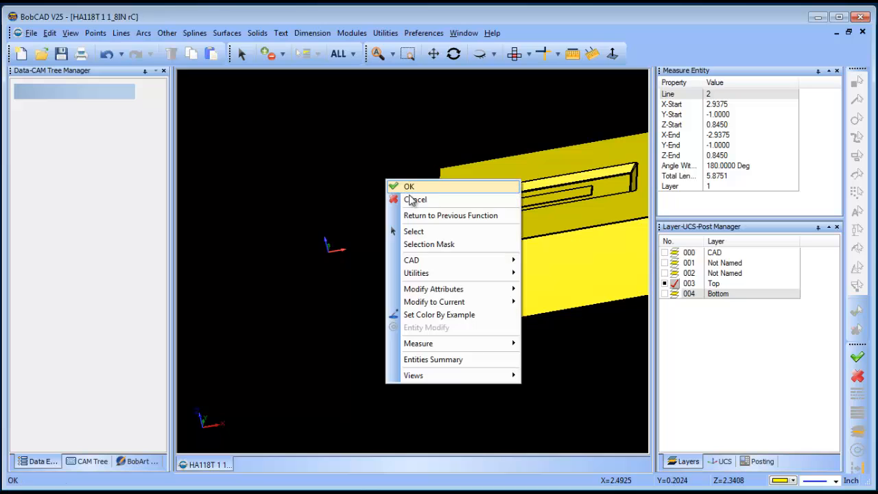
left_click(411, 199)
Step: Show the Bottom layer and inspect the cavities of both mold blocks side by side
left_click(665, 293)
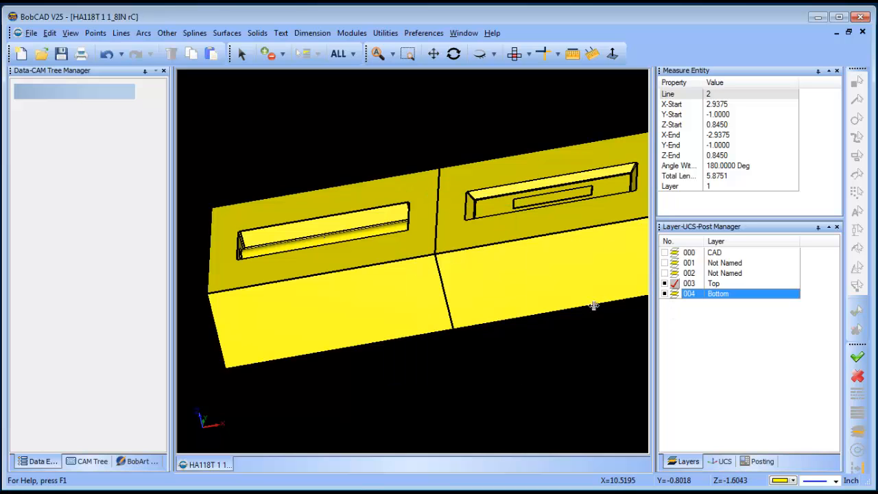
right_click(288, 139)
left_click(329, 156)
left_click(454, 53)
left_click_drag(448, 274, 459, 281)
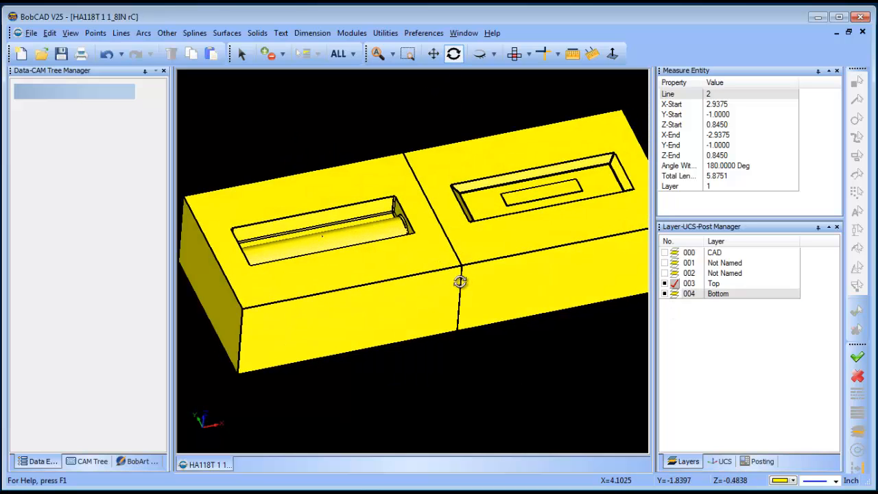
scroll(460, 282, "down", 2)
left_click_drag(504, 327, 510, 251)
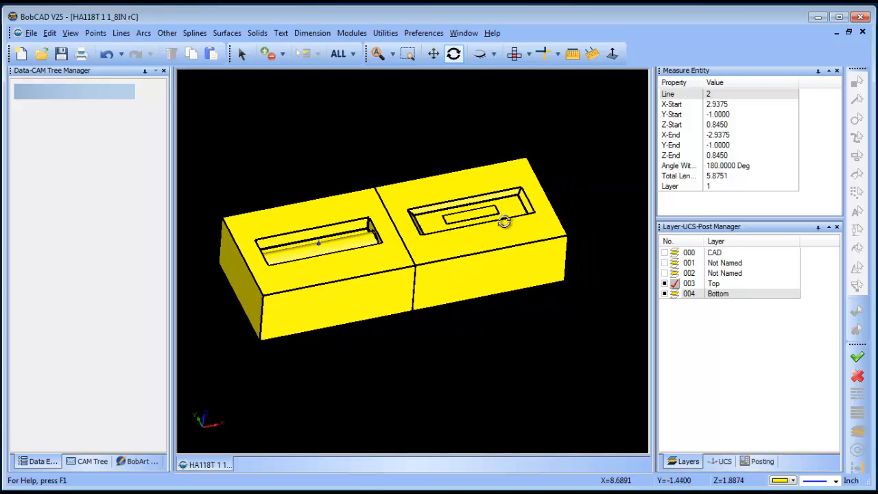
Step: Translate the rotated top block 0.25 in along X with a Z delta of 0, leaving a gap between the blocks
left_click(386, 34)
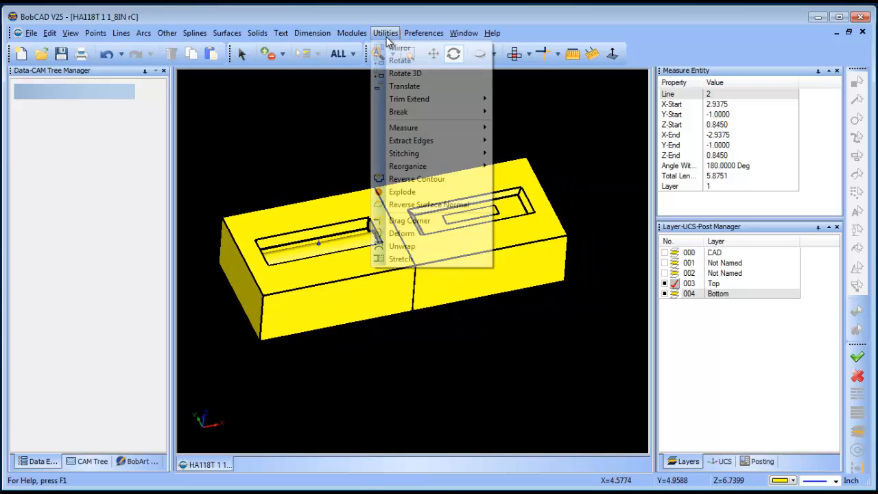
left_click(426, 88)
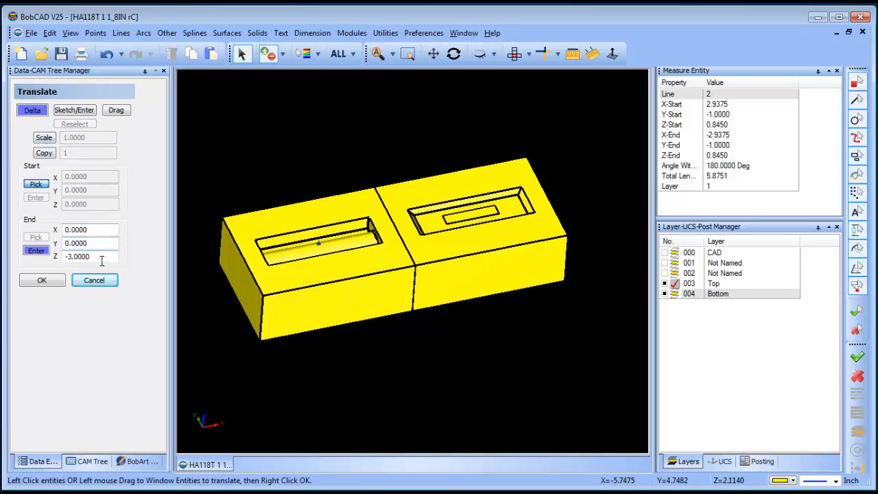
left_click_drag(102, 260, 21, 257)
left_click_drag(90, 232, 39, 235)
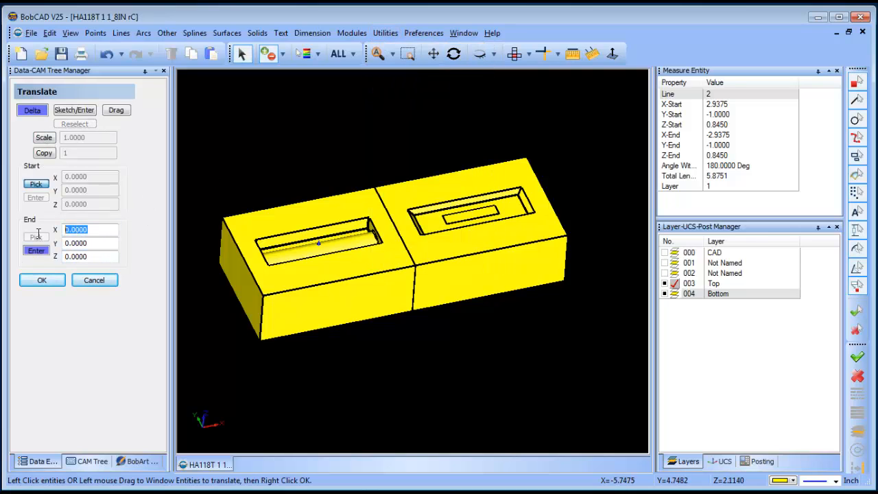
left_click(445, 184)
right_click(361, 135)
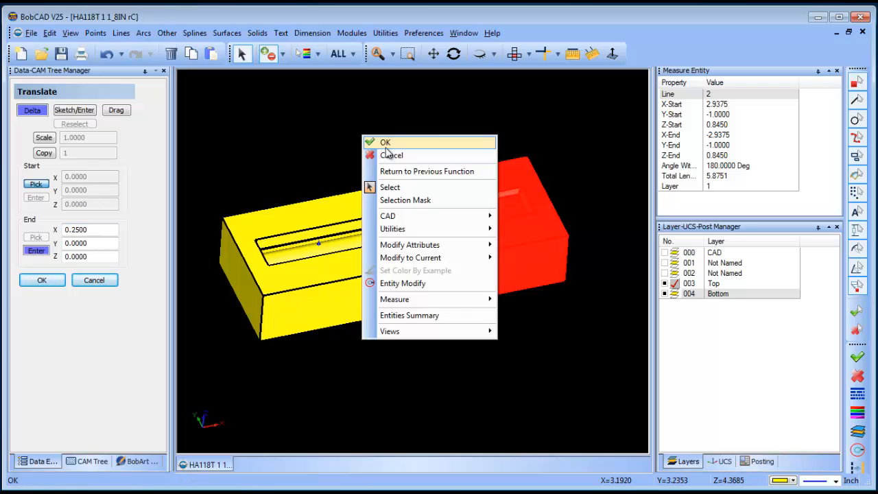
left_click(386, 145)
left_click(42, 281)
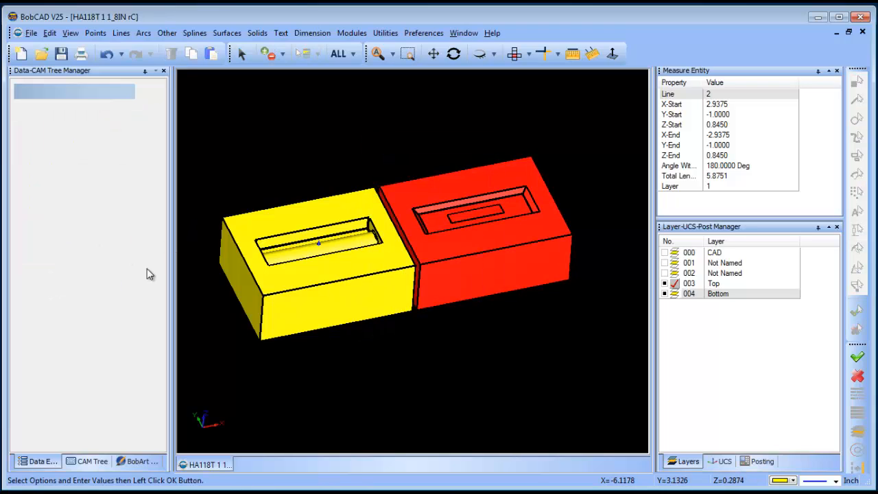
right_click(312, 143)
left_click(357, 165)
Step: Show the CAD layer to check the part in the bottom cavity, hide it again, and inspect both blocks
left_click(665, 253)
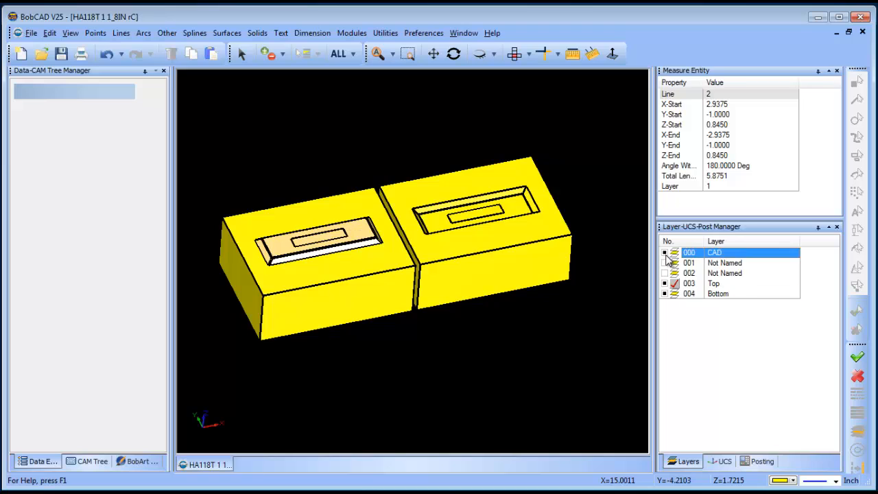
left_click(665, 253)
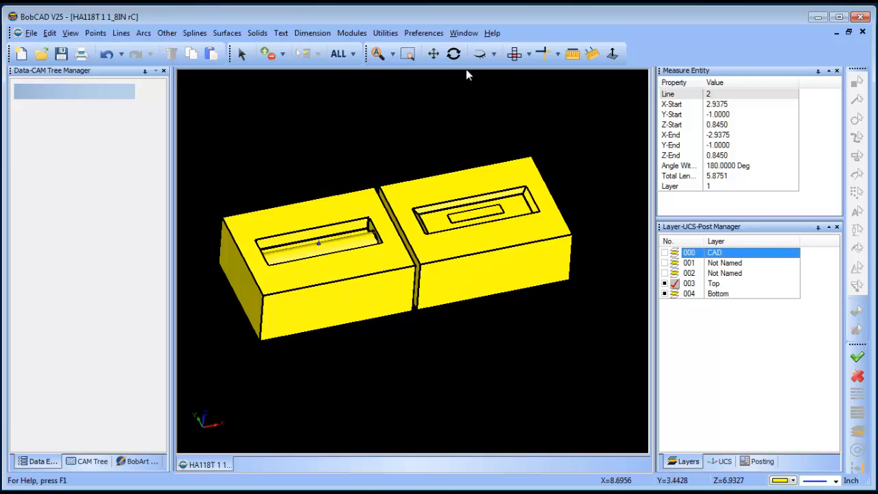
left_click(453, 53)
left_click_drag(457, 347, 482, 289)
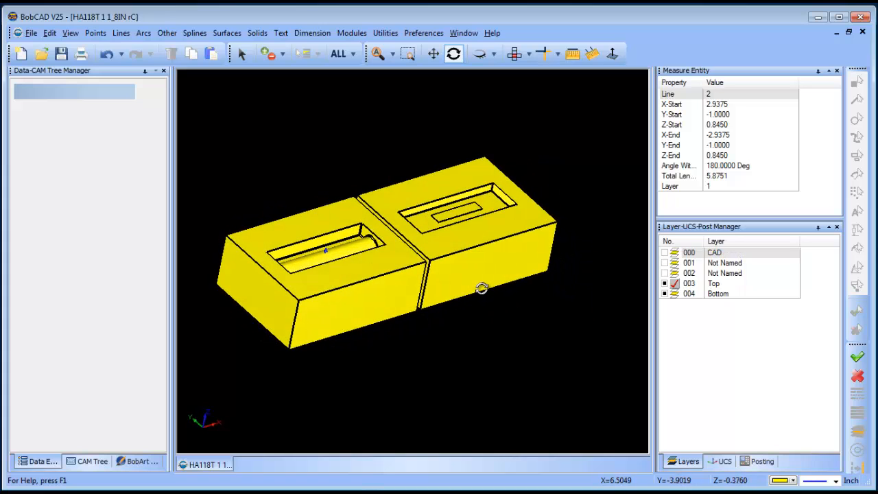